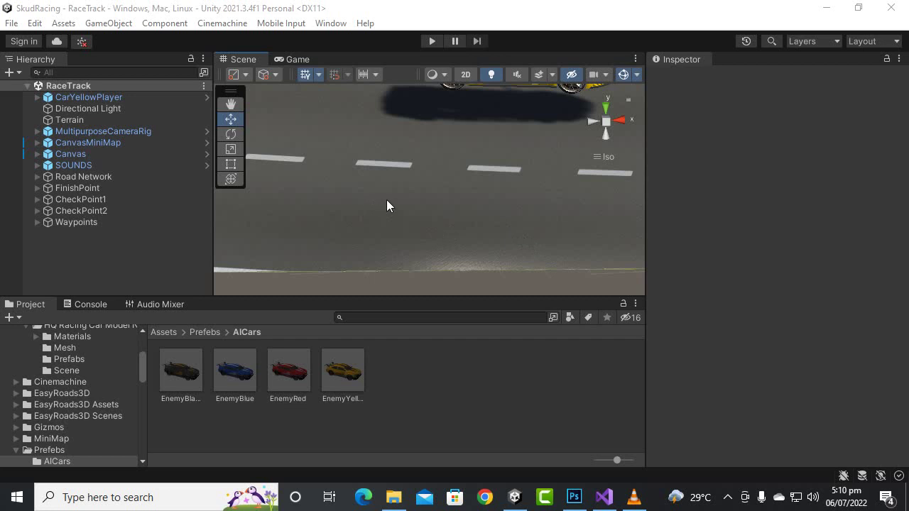
- Create an empty GameObject at the root of the RaceTrack scene and name it WayPointCircut
scroll(387, 200, down, 6)
scroll(391, 200, down, 6)
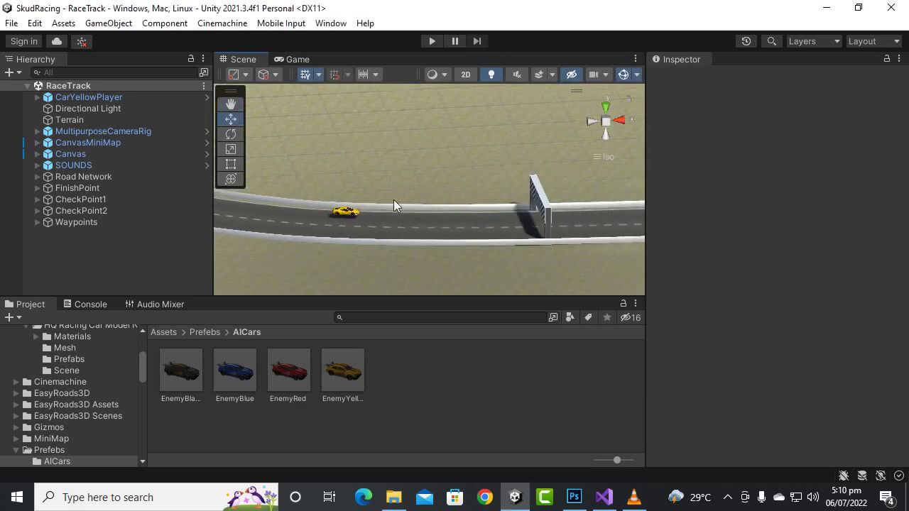
scroll(406, 207, down, 2)
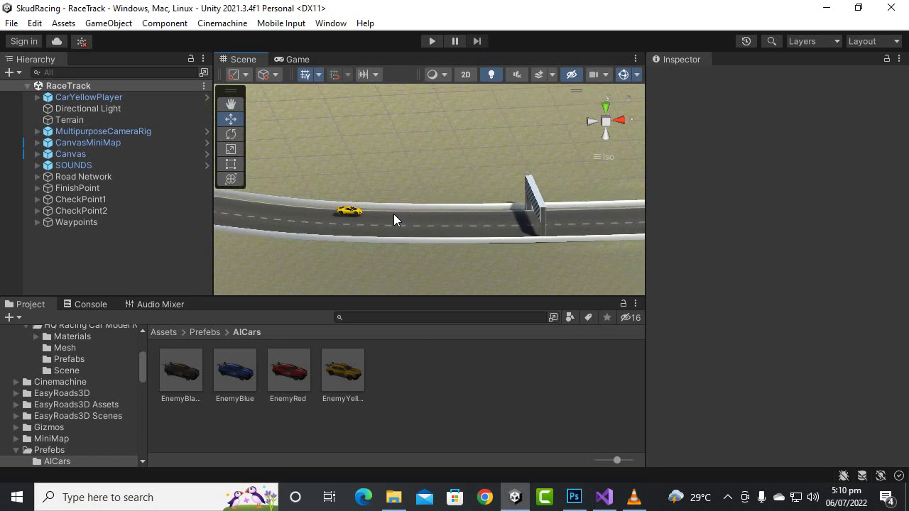
alt+drag(394, 214, 492, 246)
middle_drag(492, 246, 406, 210)
scroll(394, 214, down, 2)
scroll(396, 214, up, 2)
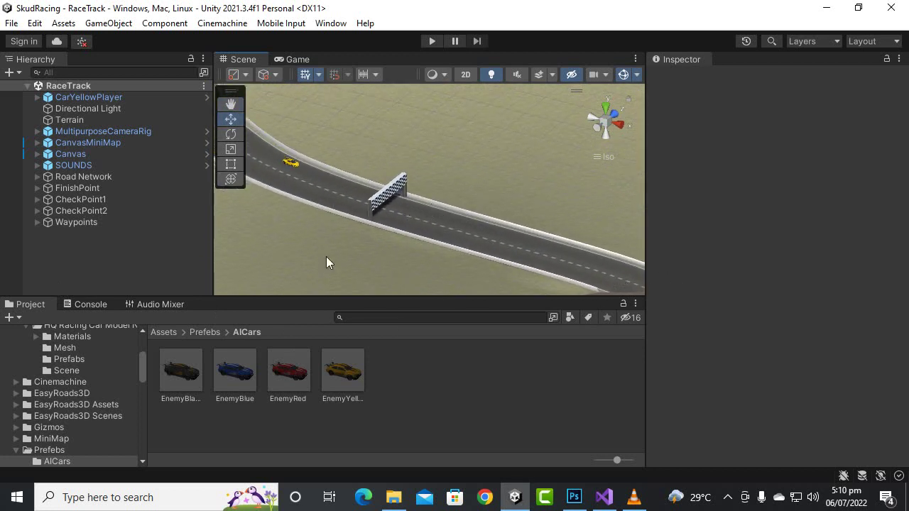
right_click(106, 243)
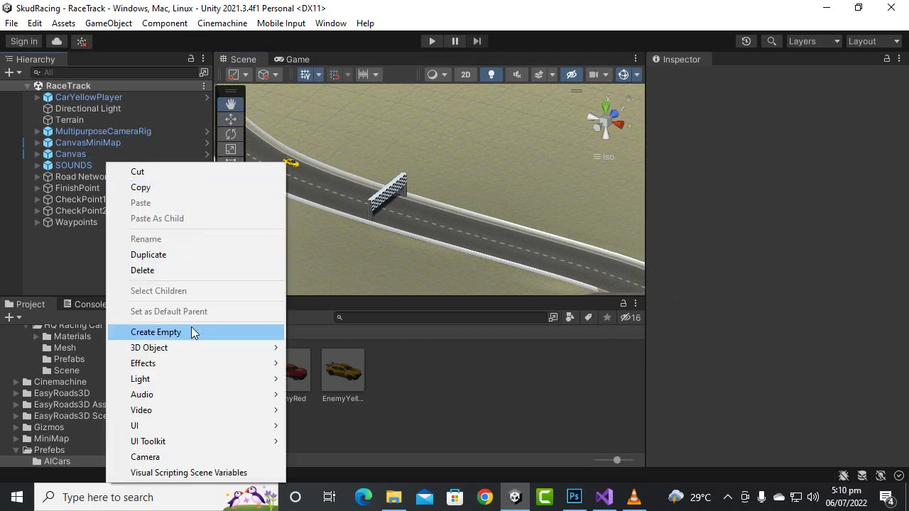
click(191, 331)
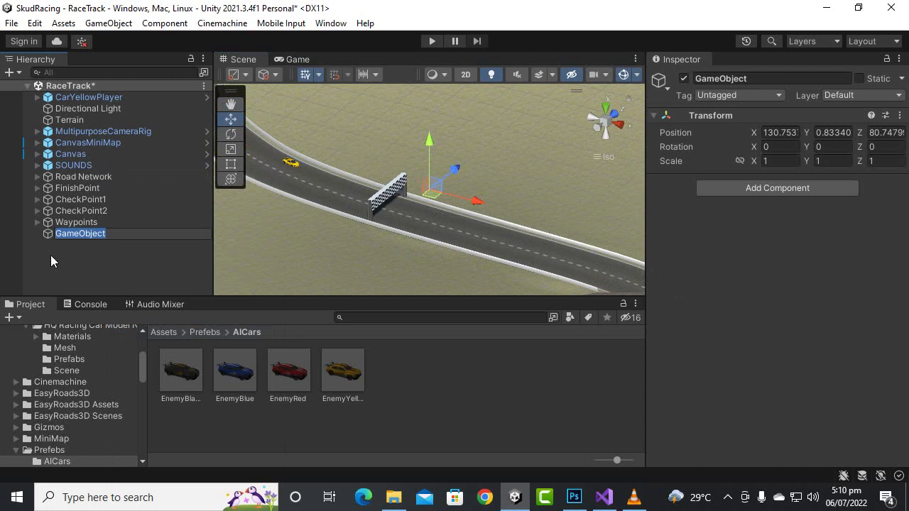
text(Way)
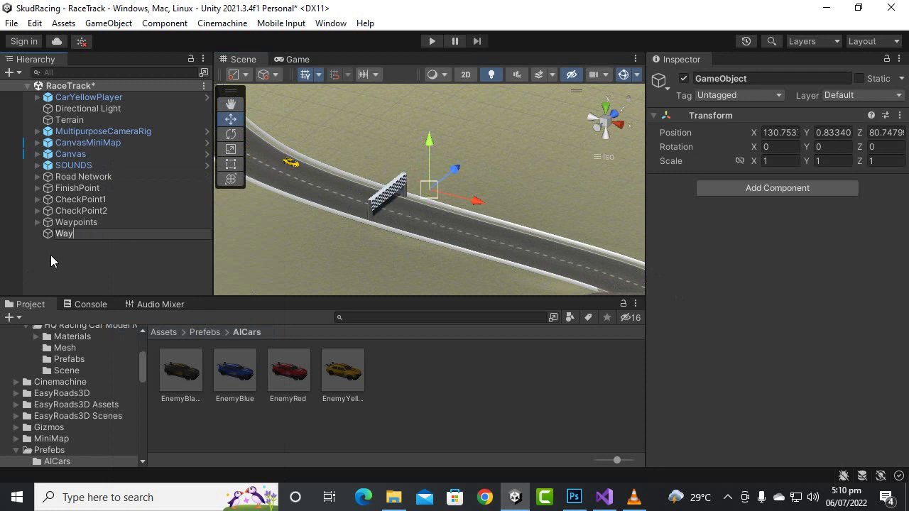
text(PointCircut)
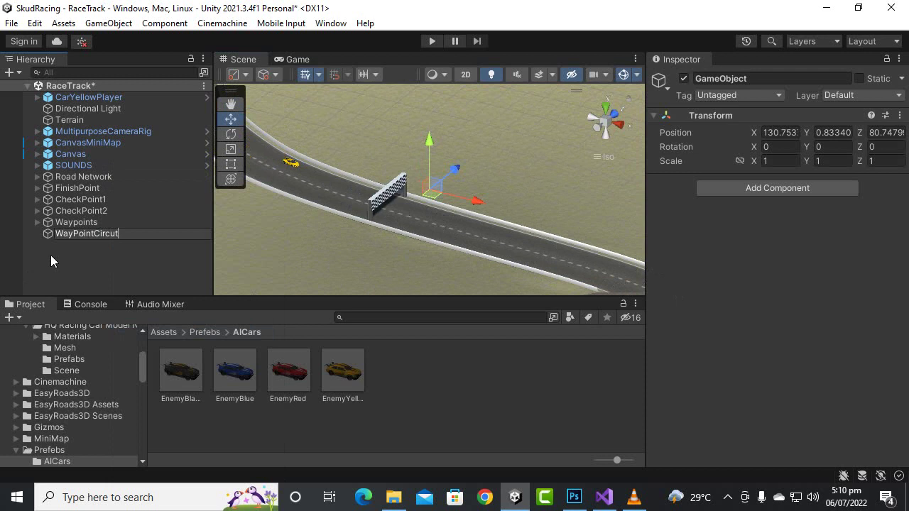
key(Return)
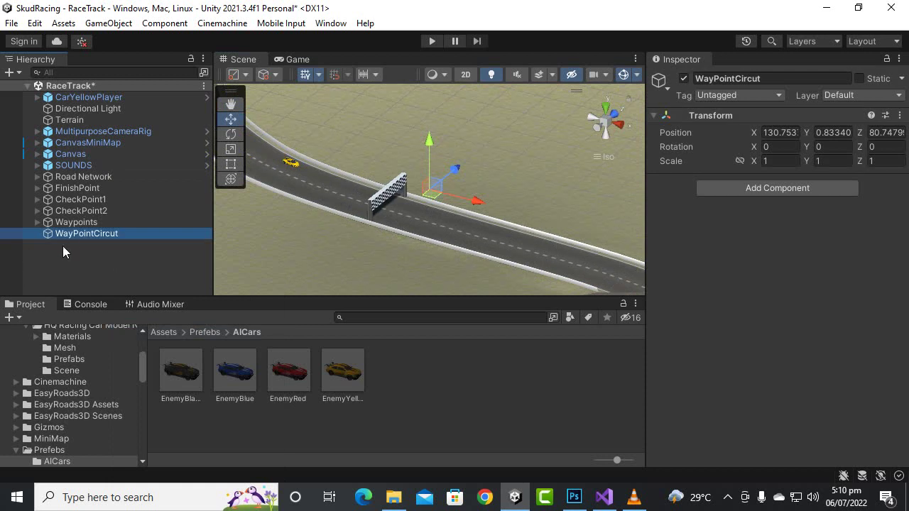
- Add a 3D Cube as a child of WayPointCircut and name it waypointcircutpoint
right_click(74, 236)
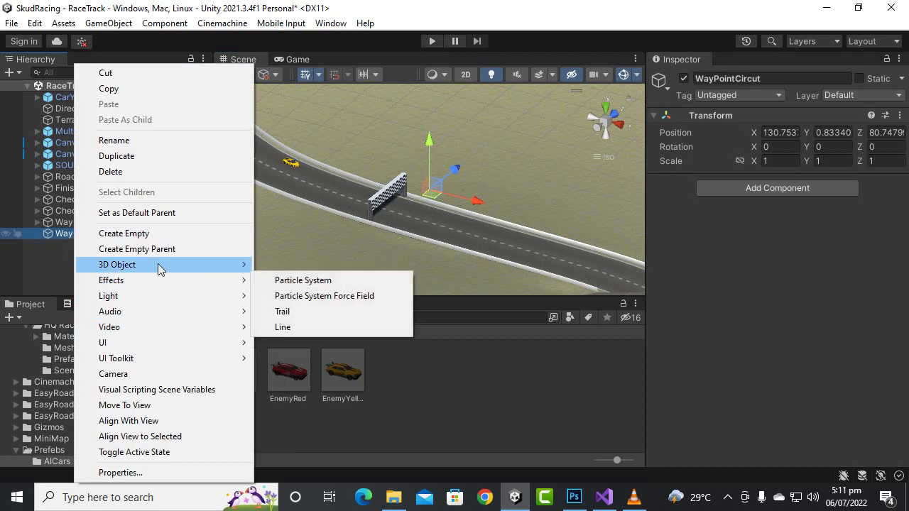
mouse_move(159, 264)
click(307, 273)
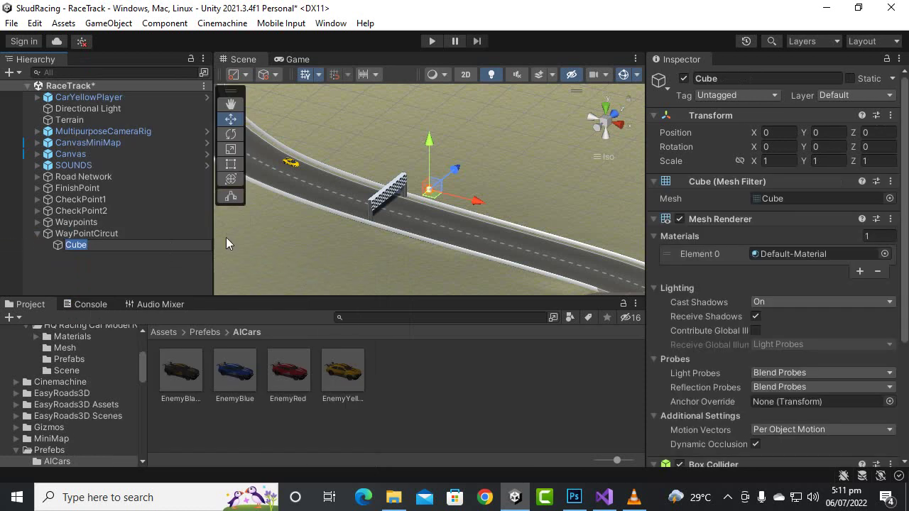
scroll(438, 204, up, 3)
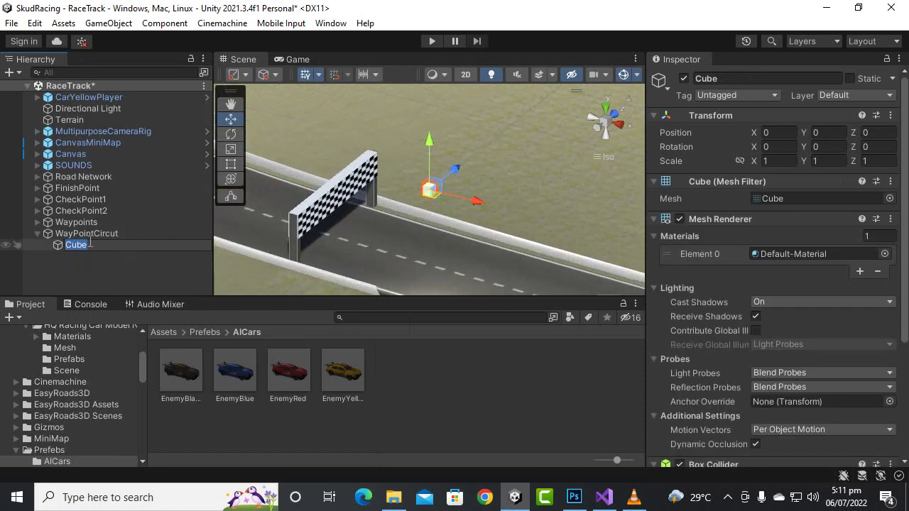
text(waypointcircut)
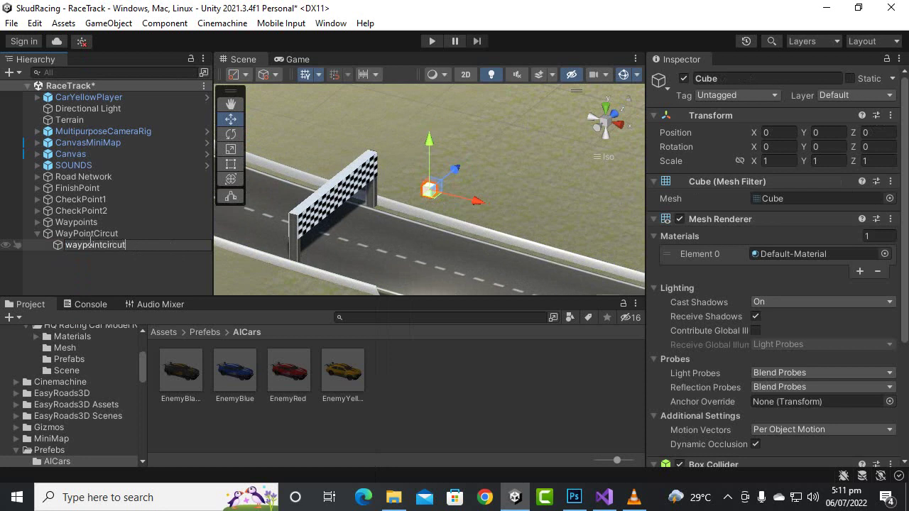
text(point)
key(Return)
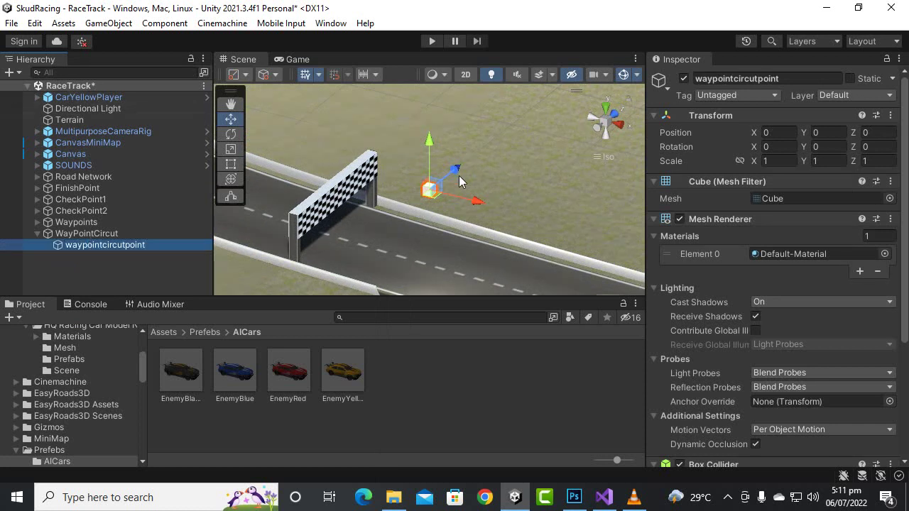
- Place the cube on the road just past the checkered gate at about Z -13.6 and scale it uniformly to about 0.67
drag(457, 173, 409, 246)
middle_drag(408, 247, 446, 181)
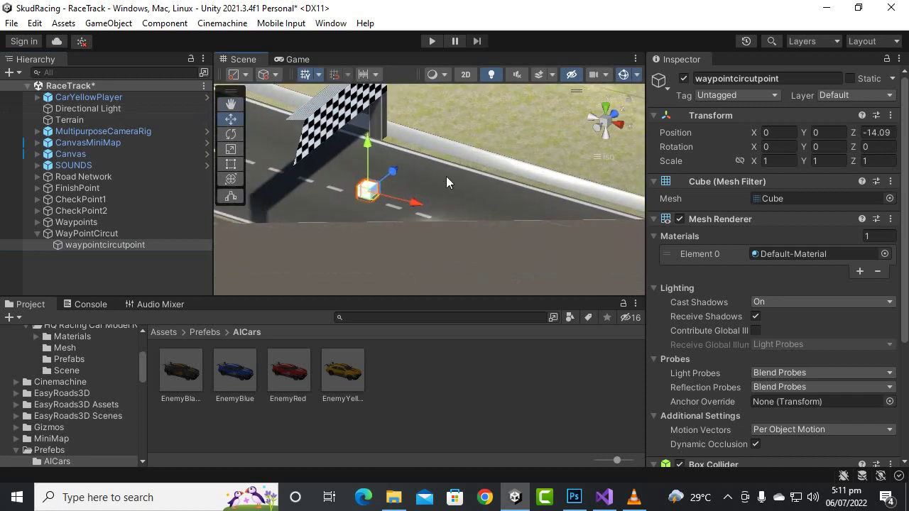
click(230, 148)
drag(376, 193, 361, 204)
click(233, 122)
right_drag(234, 125, 399, 156)
drag(400, 152, 399, 158)
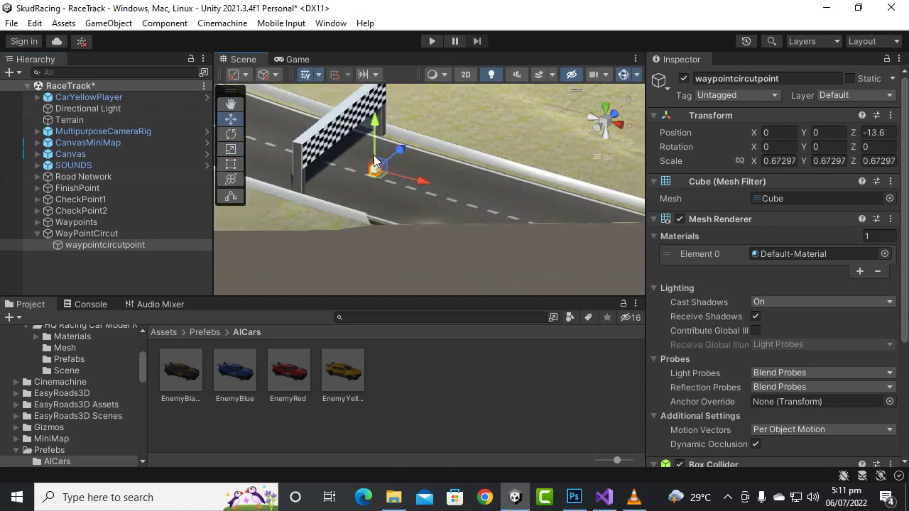
- Duplicate the waypoint cube and move the copy along the road to about X 51.7, Z -19
right_drag(419, 181, 471, 164)
click(605, 109)
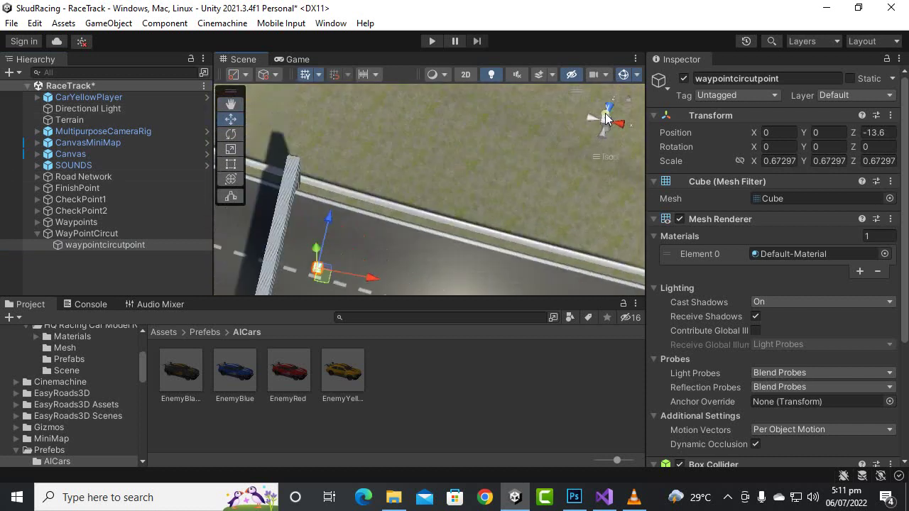
scroll(465, 199, down, 6)
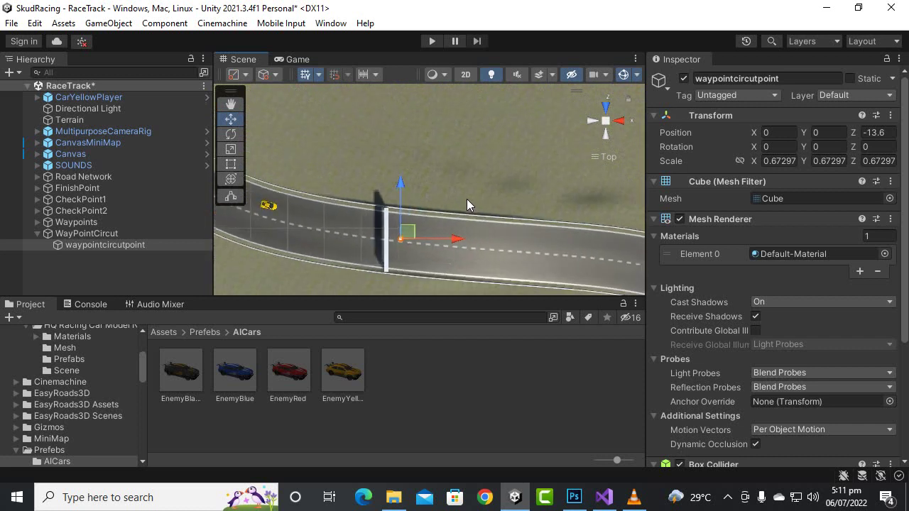
scroll(422, 195, down, 5)
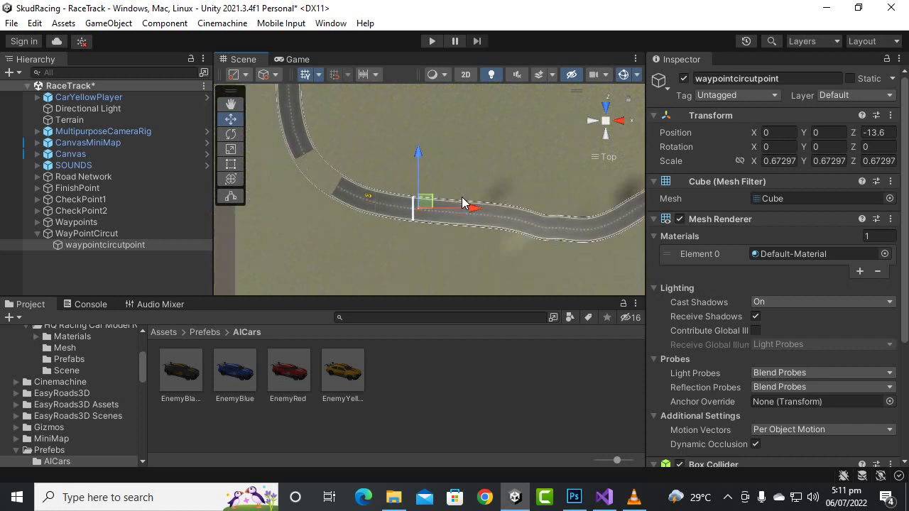
middle_drag(472, 210, 424, 300)
scroll(454, 244, down, 4)
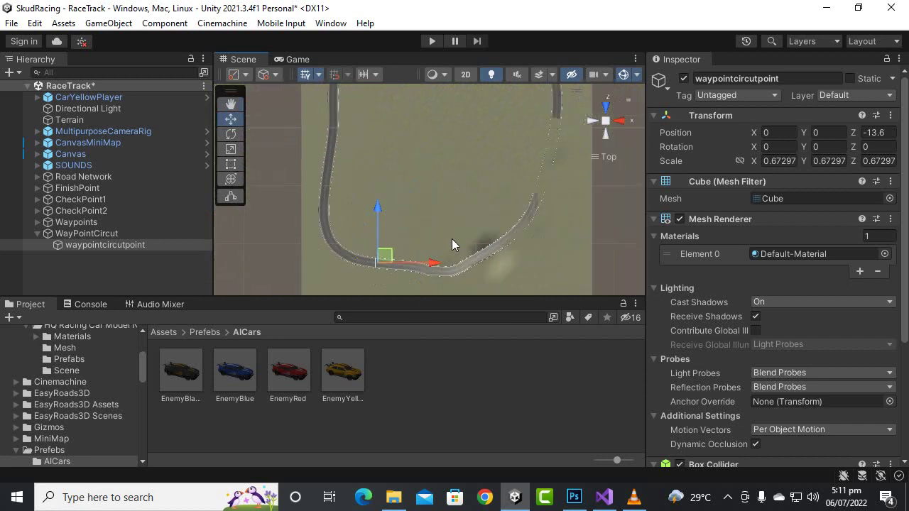
scroll(457, 243, up, 5)
scroll(454, 235, up, 5)
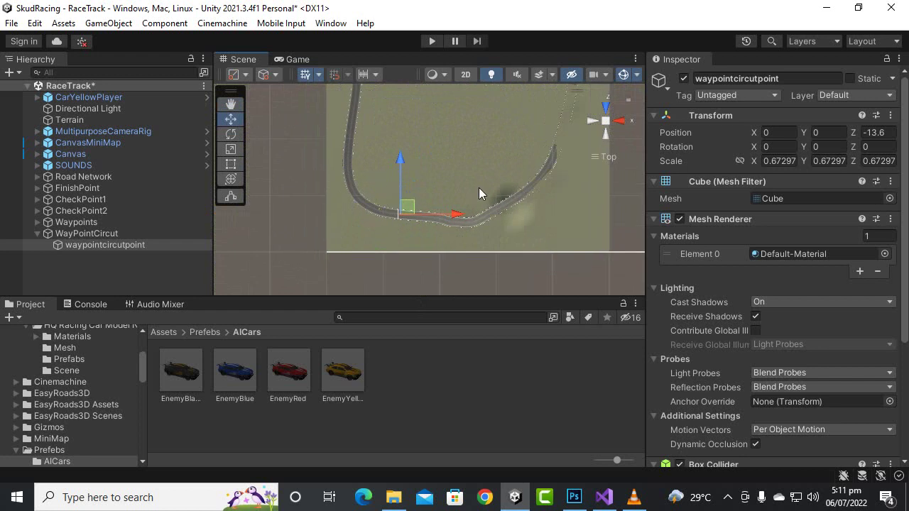
middle_drag(437, 227, 449, 107)
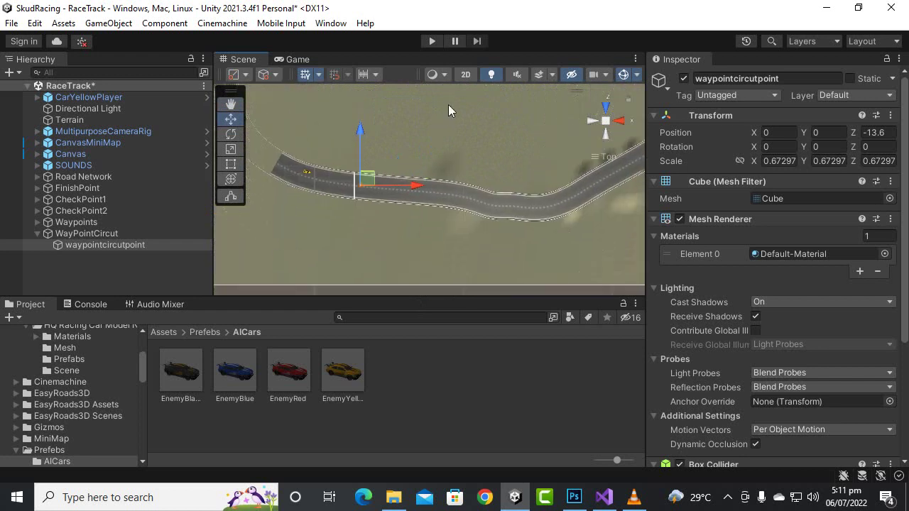
scroll(389, 185, up, 2)
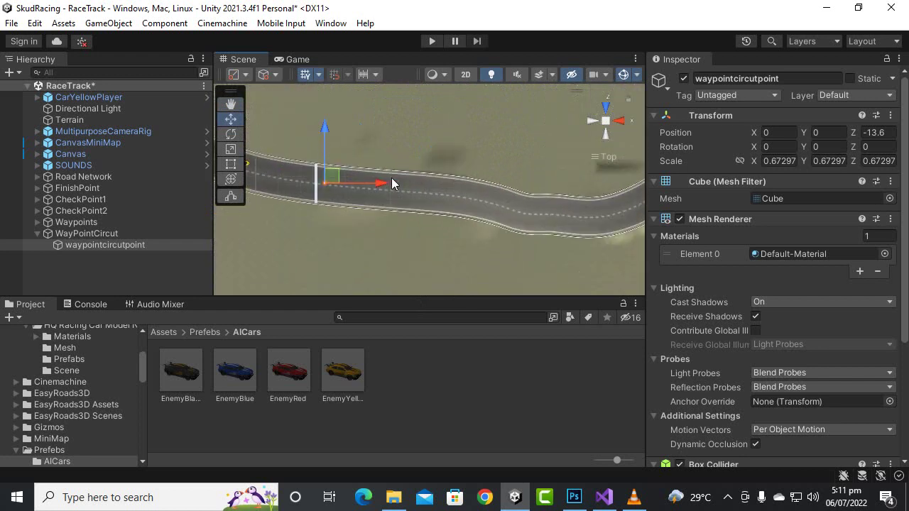
key(ctrl+d)
drag(385, 183, 502, 192)
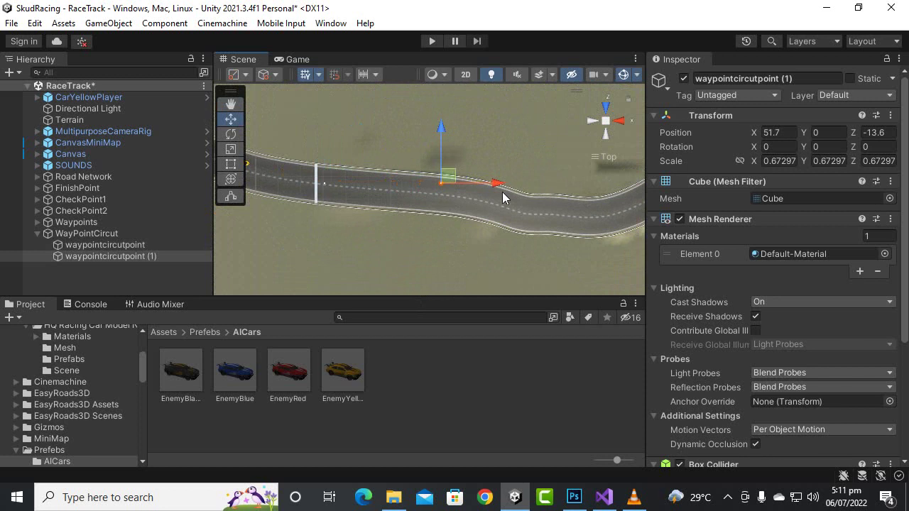
drag(440, 141, 448, 158)
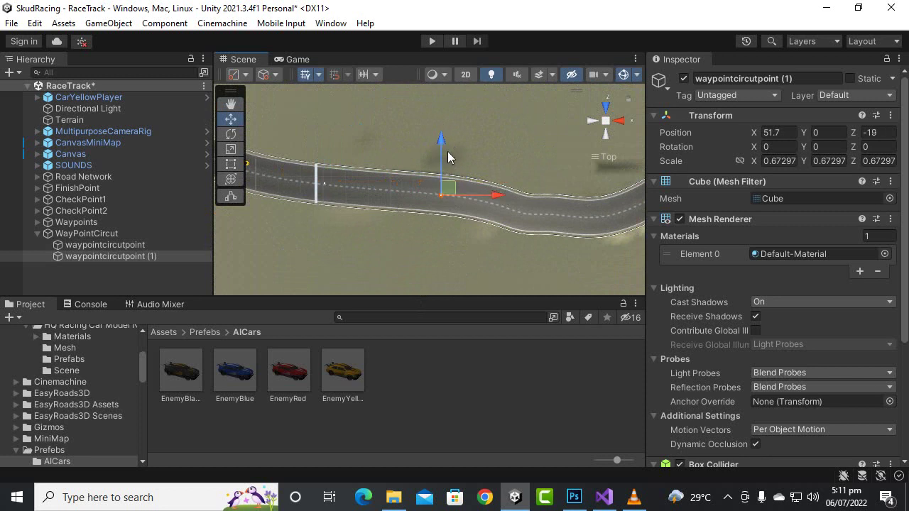
- Duplicate the waypoint cube twice more around the bend, at about X 106.3, Z -28.1 and about X 153.3, Z -14.9
key(ctrl+d)
drag(501, 194, 628, 191)
key(f)
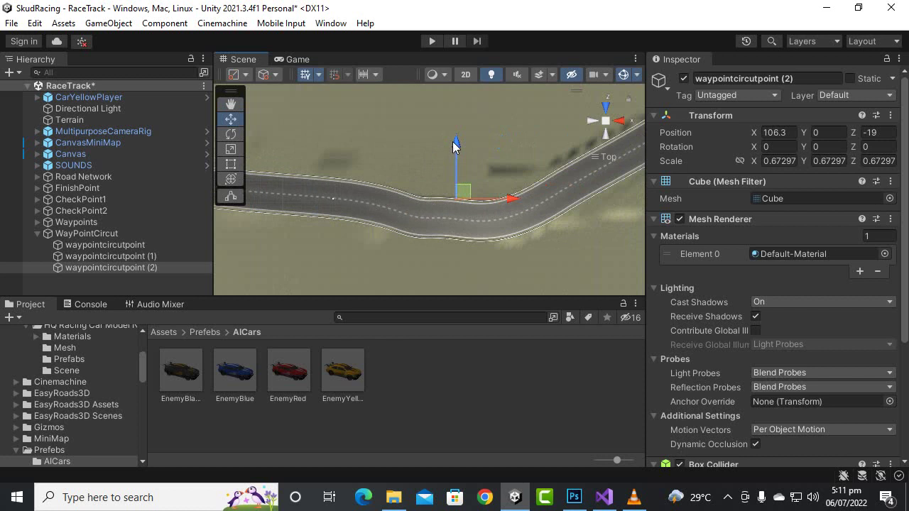
drag(455, 145, 462, 168)
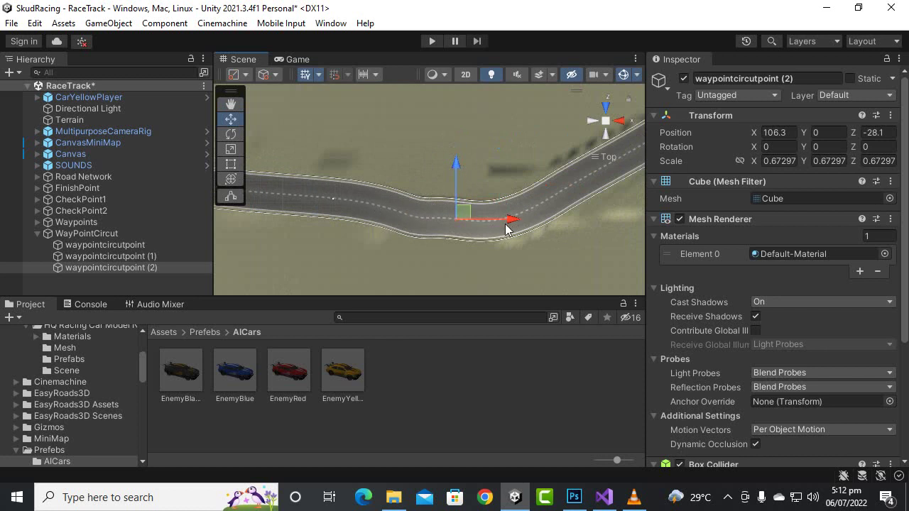
key(ctrl+d)
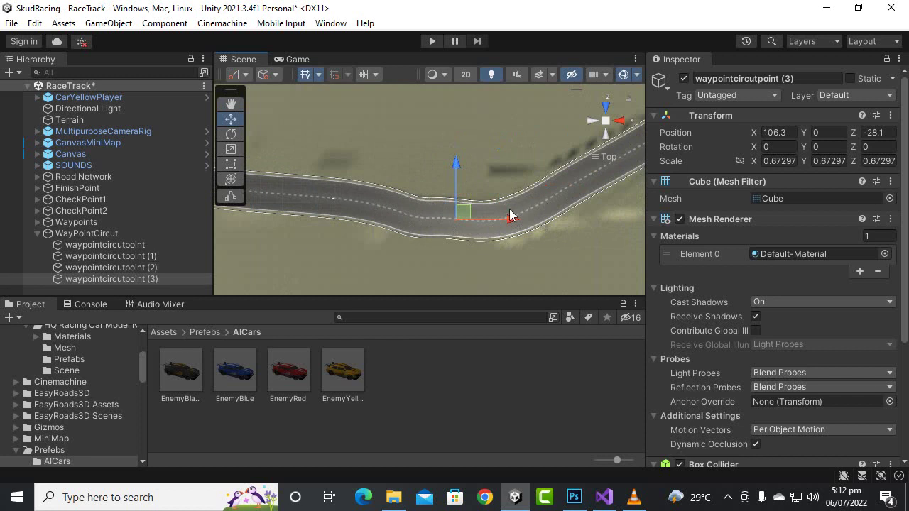
drag(514, 217, 566, 159)
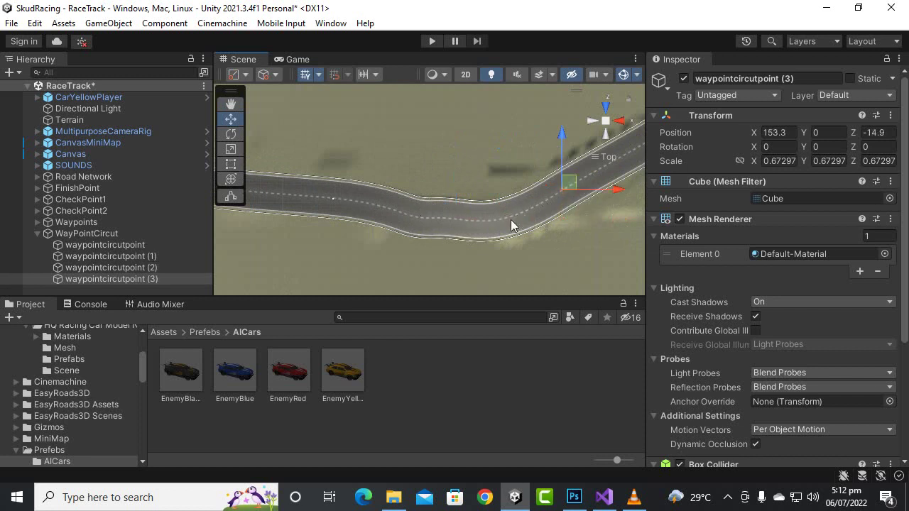
- Raise waypointcircutpoint (3) above the road surface to about Y 1.5
middle_drag(514, 225, 318, 282)
scroll(359, 258, up, 3)
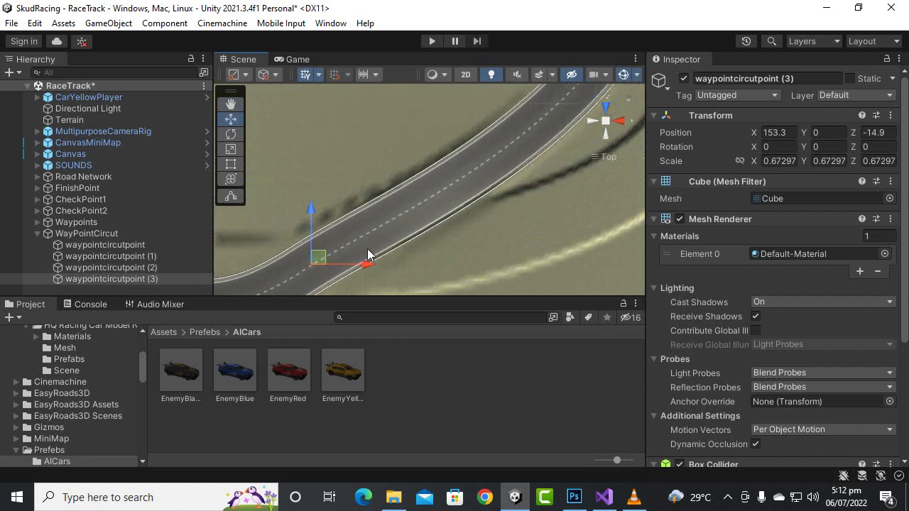
alt+drag(294, 284, 514, 497)
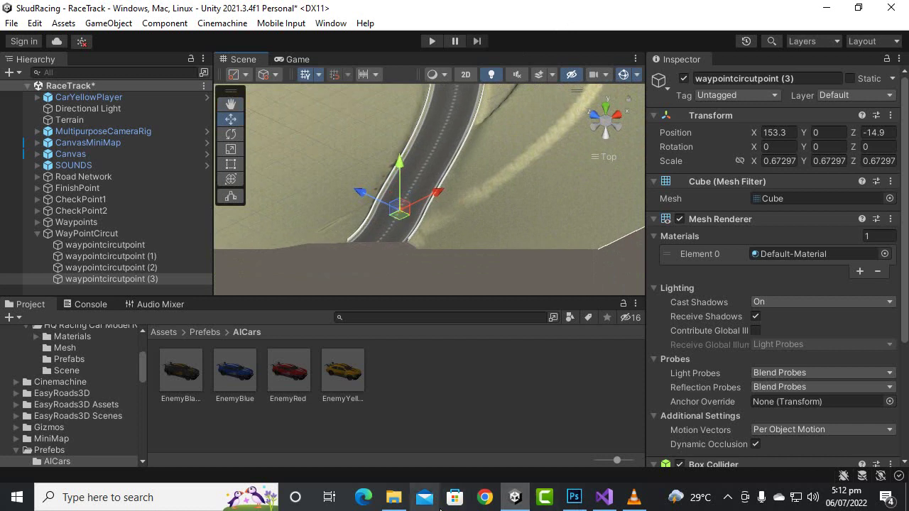
key(f)
alt+drag(389, 215, 448, 208)
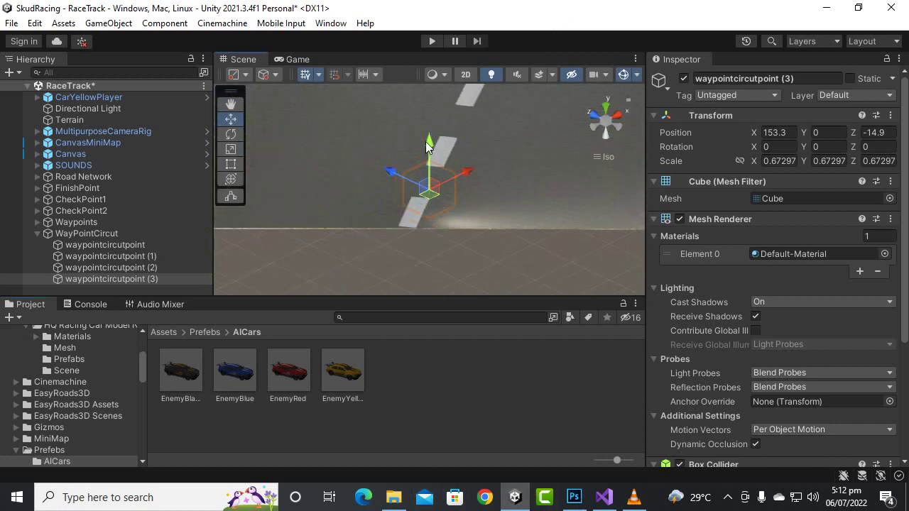
drag(429, 150, 426, 71)
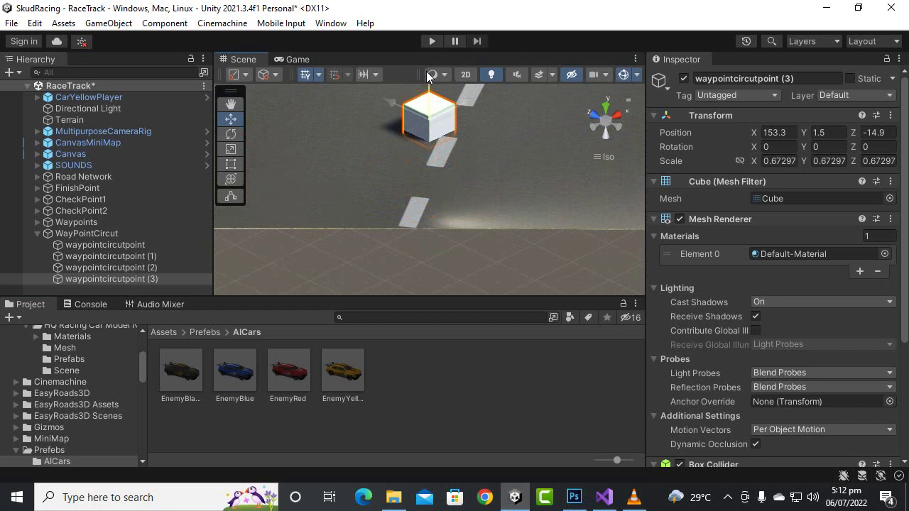
- Raise waypointcircutpoint (2) above the road surface to about Y 1.035
scroll(469, 162, down, 3)
scroll(474, 182, down, 2)
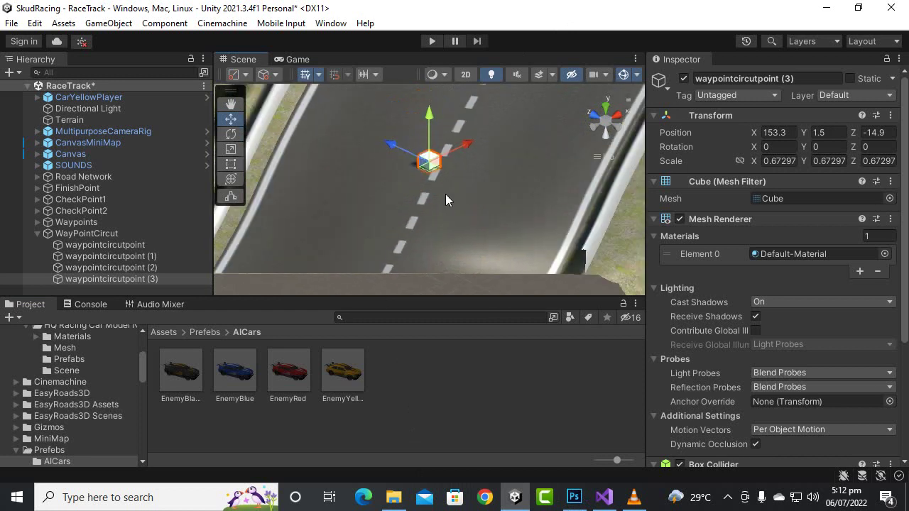
click(193, 259)
click(188, 266)
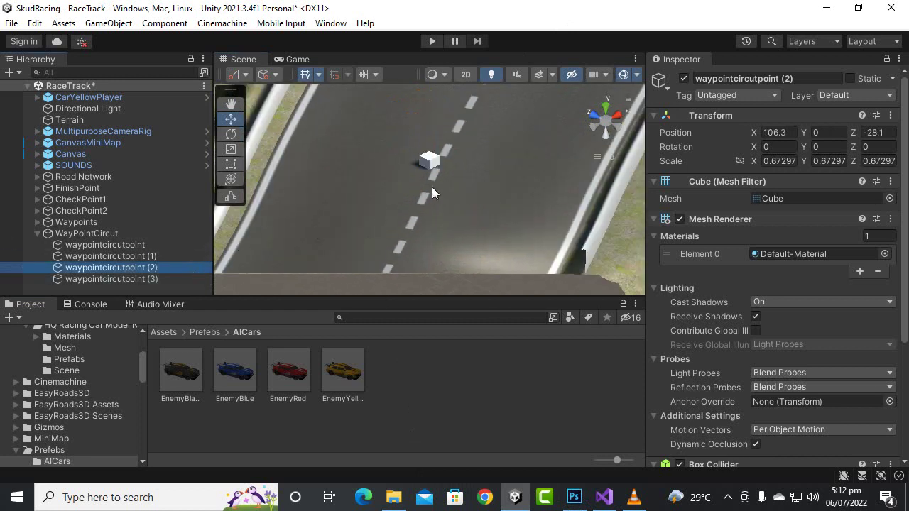
key(f)
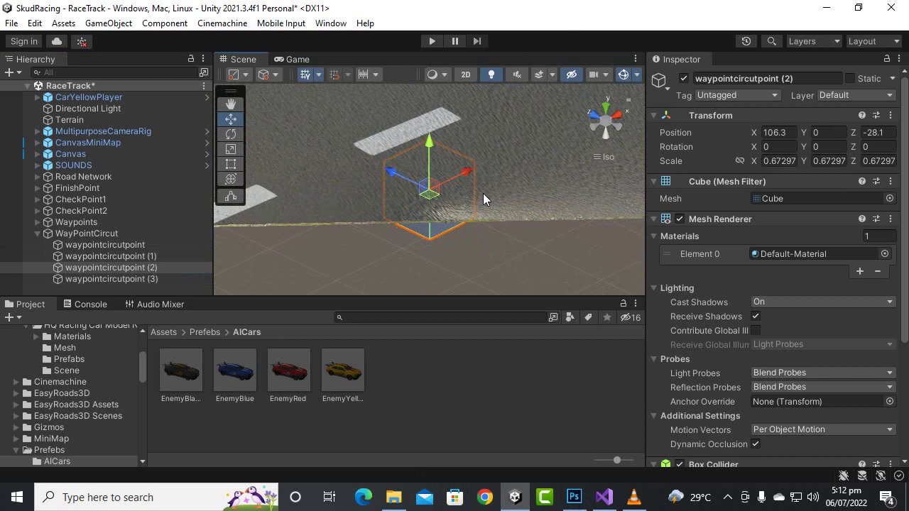
drag(434, 142, 434, 67)
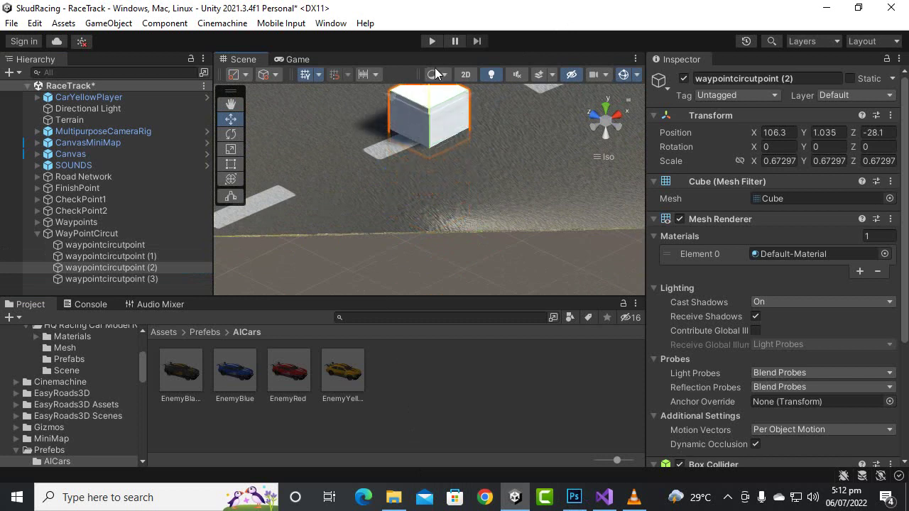
- Raise waypointcircutpoint (1) so the whole cube sits above the road surface
click(171, 256)
key(f)
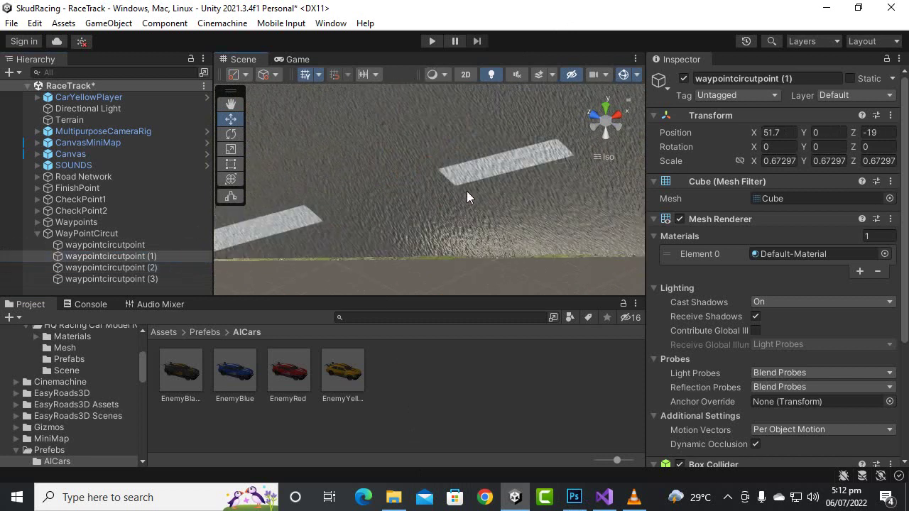
drag(416, 152, 437, 78)
key(f)
- Select waypointcircutpoint (3) and inspect the stretch of road beyond it for placing further waypoints
click(183, 279)
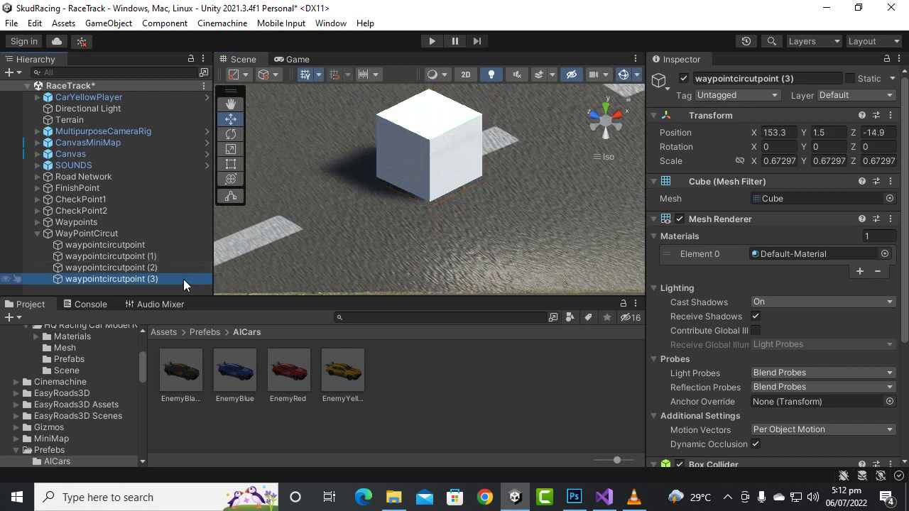
scroll(509, 210, down, 8)
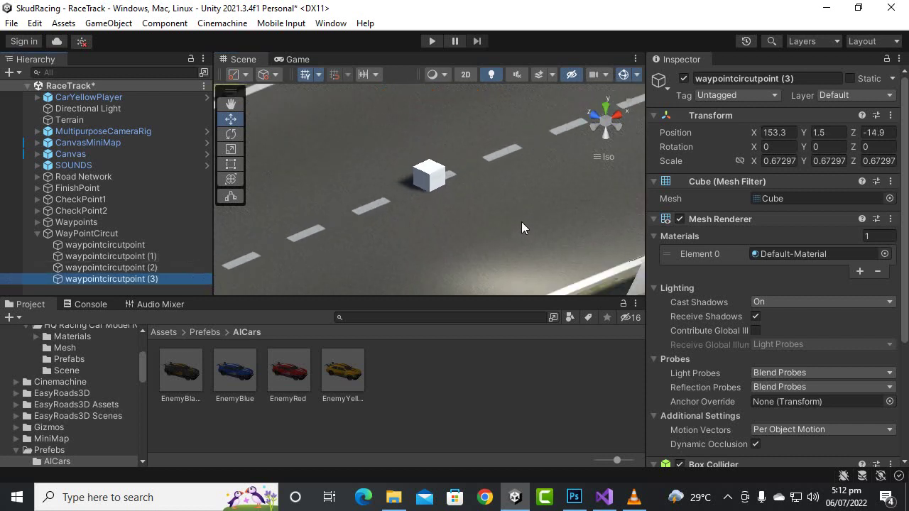
scroll(521, 222, down, 10)
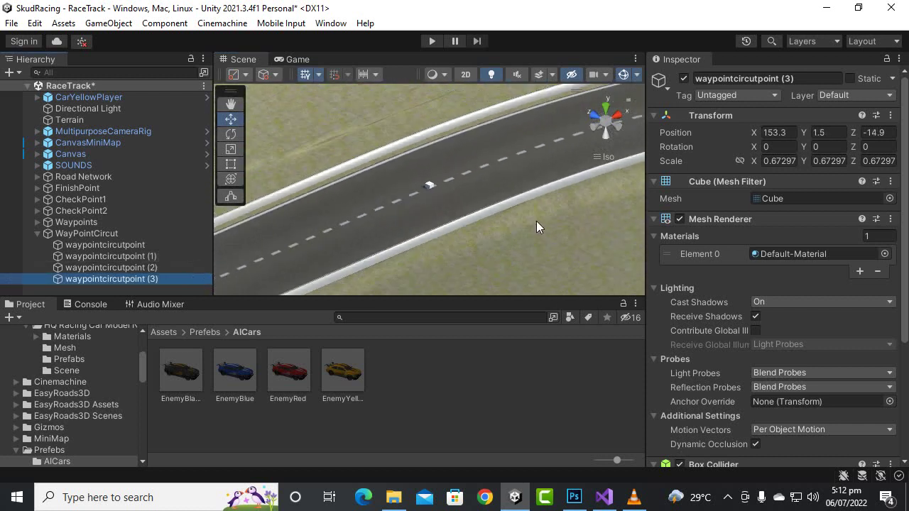
scroll(537, 220, down, 2)
right_drag(538, 221, 441, 187)
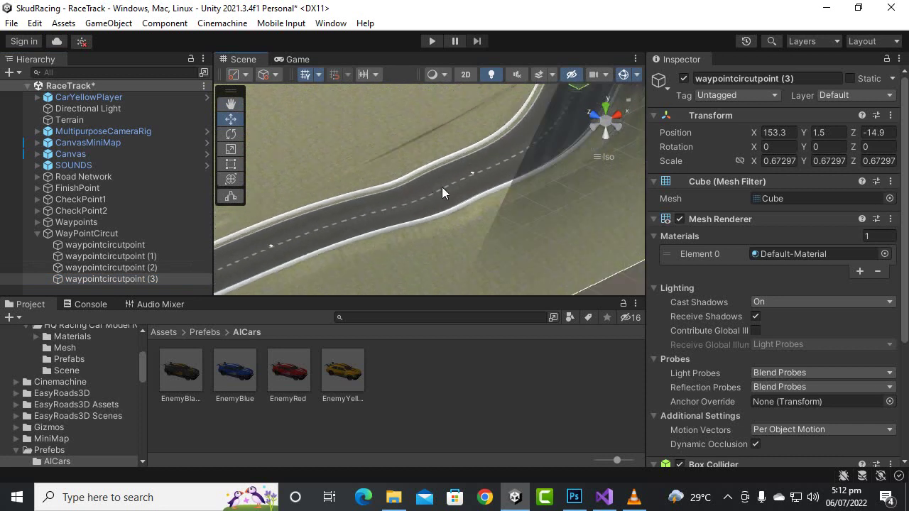
key(f)
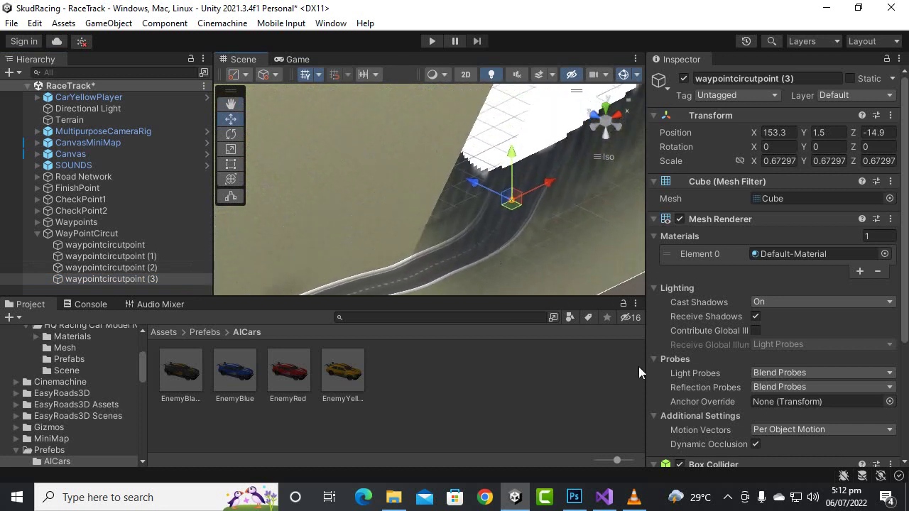
click(727, 496)
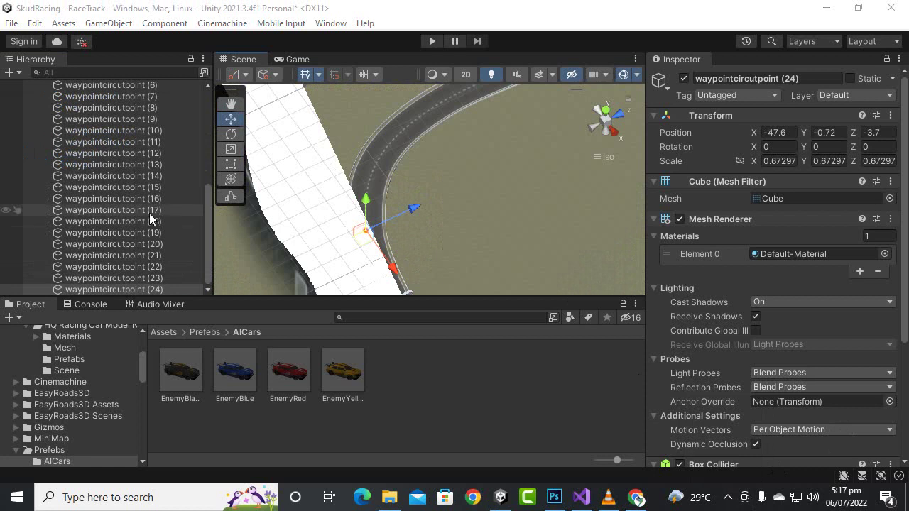
- Select the WayPointCircut parent object and open the Standard Assets/Utility folder in the project assets
middle_drag(235, 259, 316, 234)
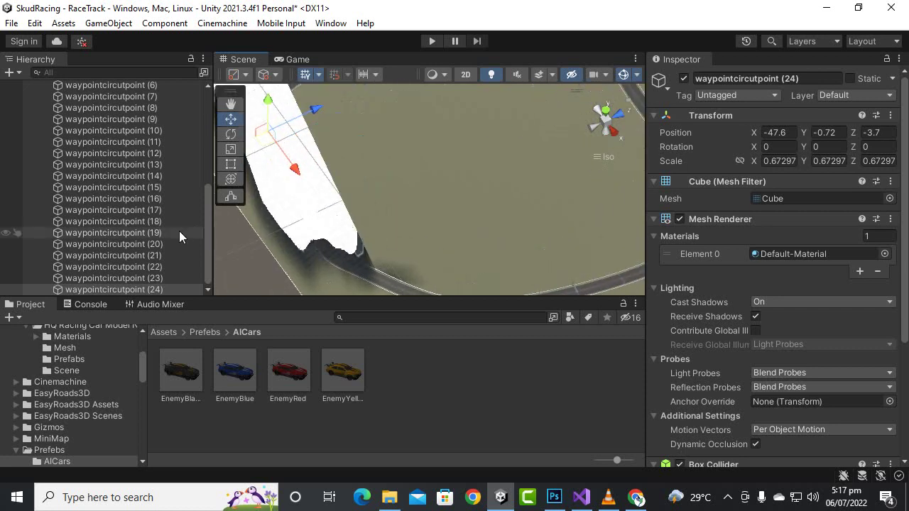
scroll(180, 252, up, 6)
click(106, 234)
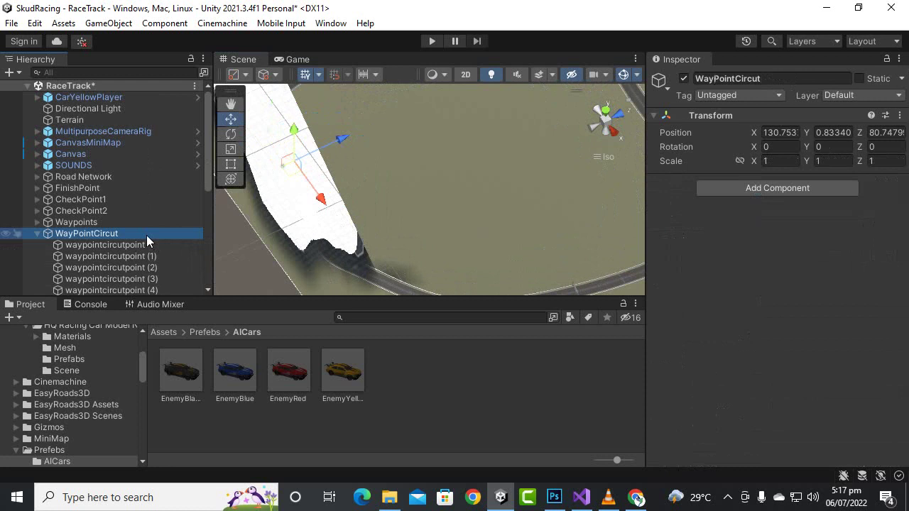
scroll(252, 229, up, 2)
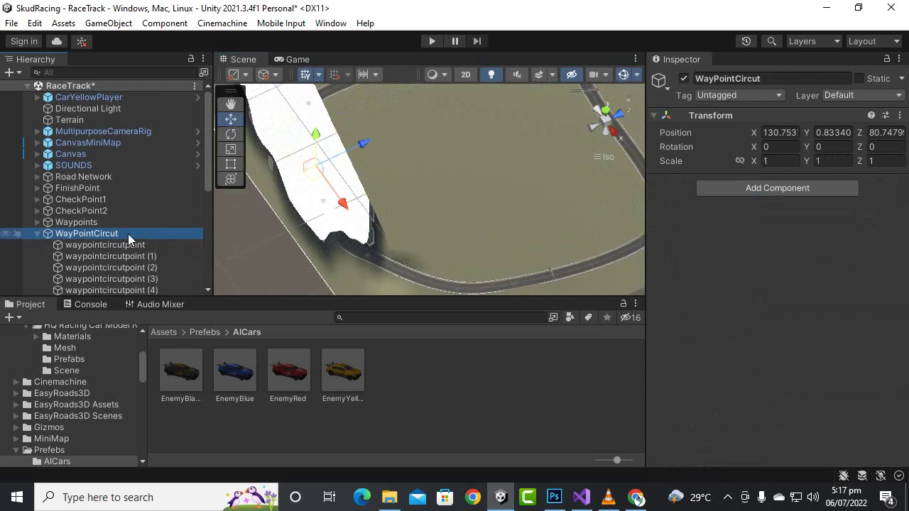
click(163, 332)
scroll(286, 386, down, 2)
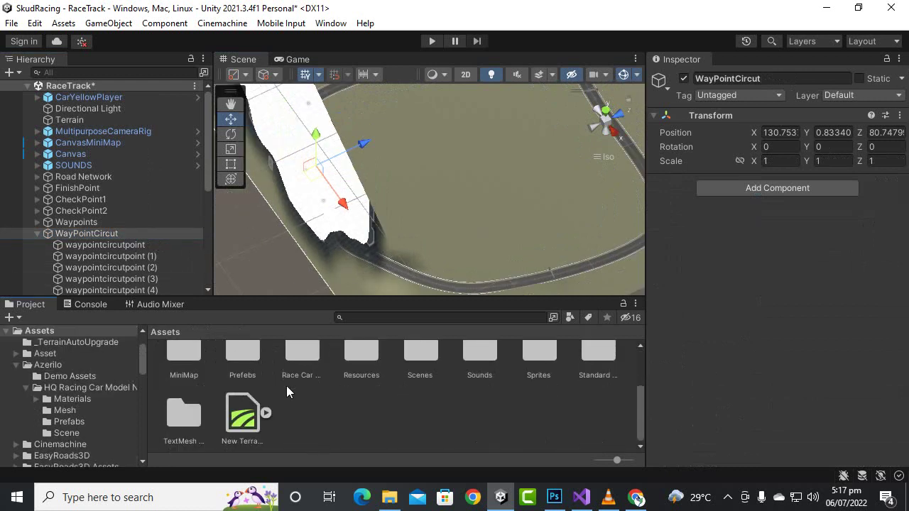
click(183, 401)
double_click(600, 361)
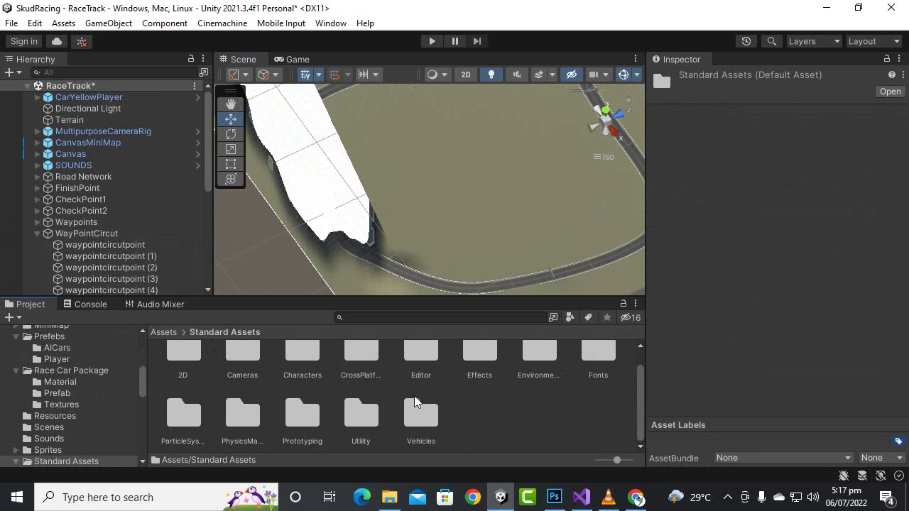
double_click(359, 417)
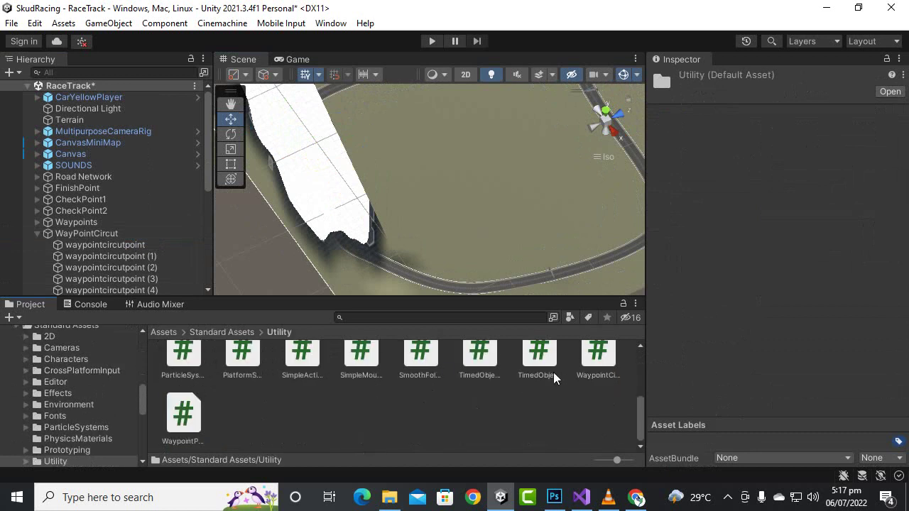
- Find the WaypointCircuit script in the Utility folder and attach it to the WayPointCircut object
click(588, 361)
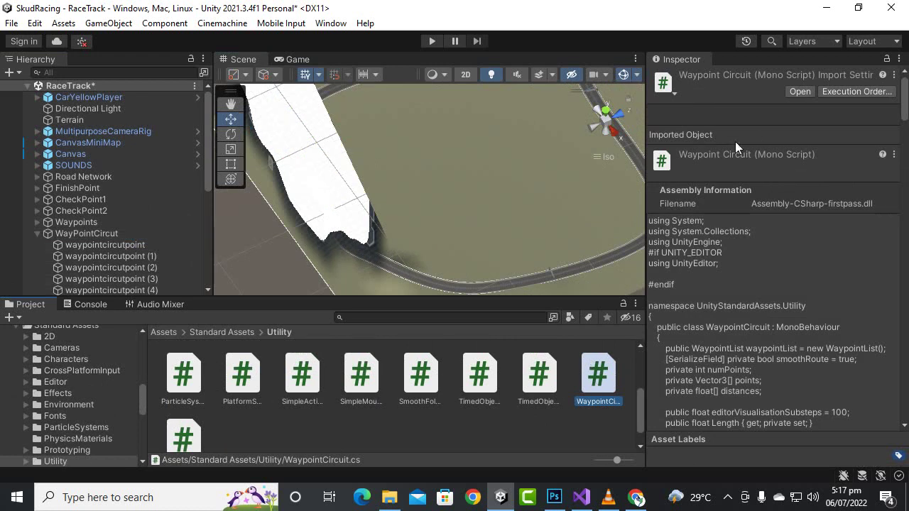
scroll(364, 384, down, 1)
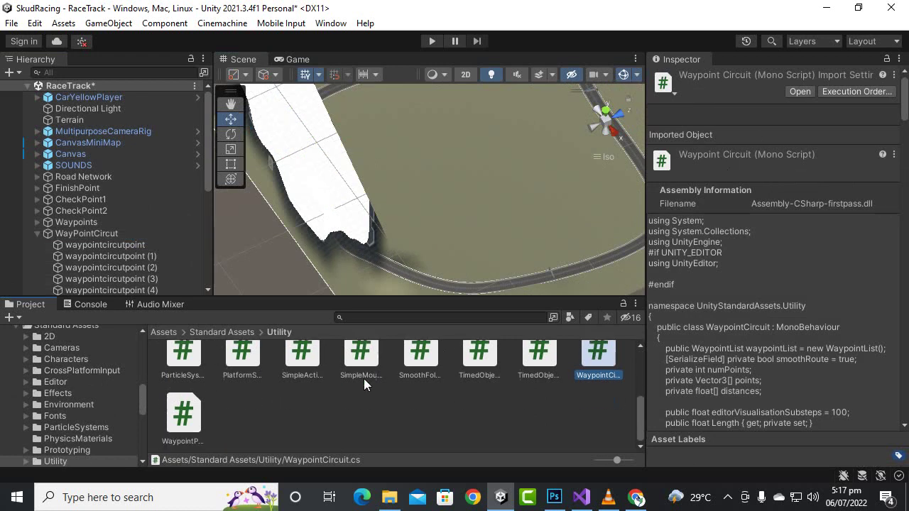
click(186, 416)
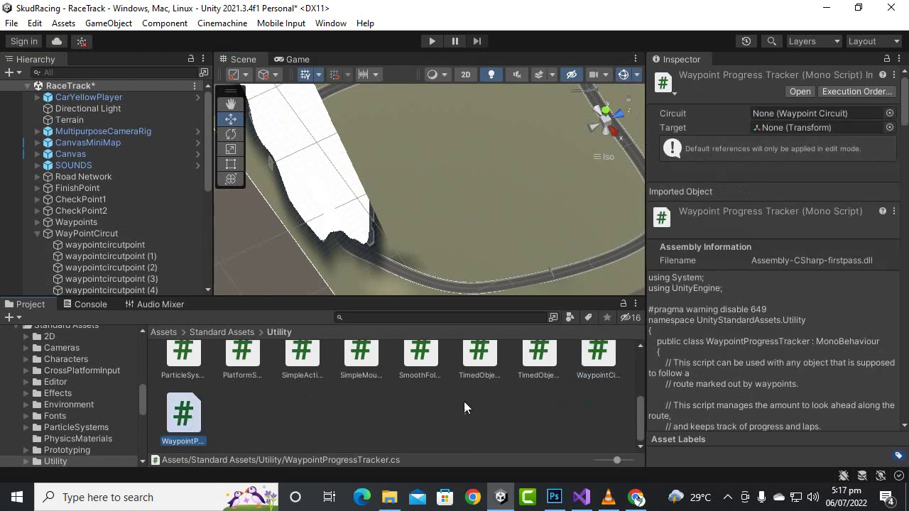
click(589, 367)
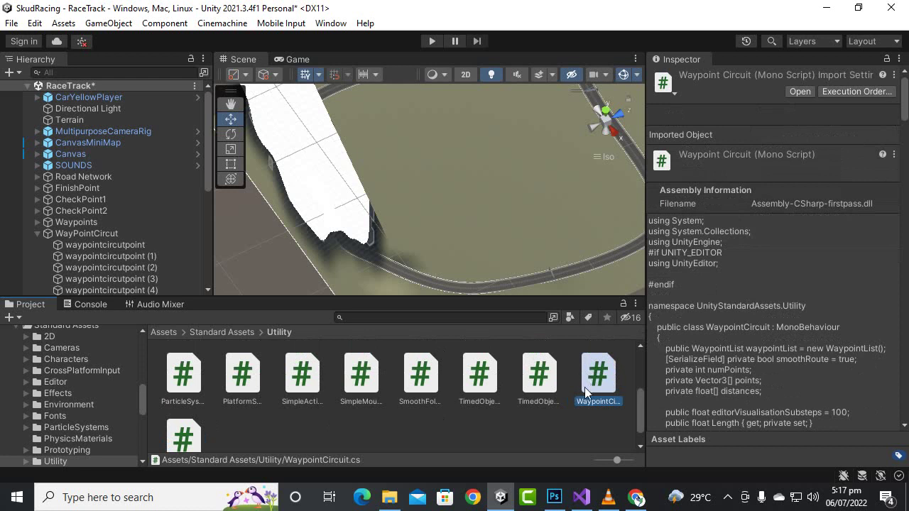
click(103, 233)
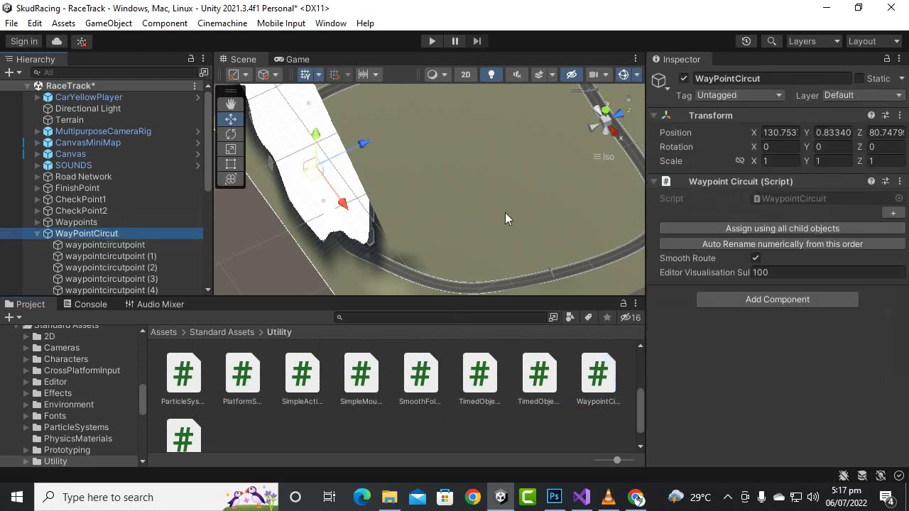
- Fill the Waypoint Circuit component's waypoint list using all child objects of WayPointCircut
scroll(504, 212, down, 3)
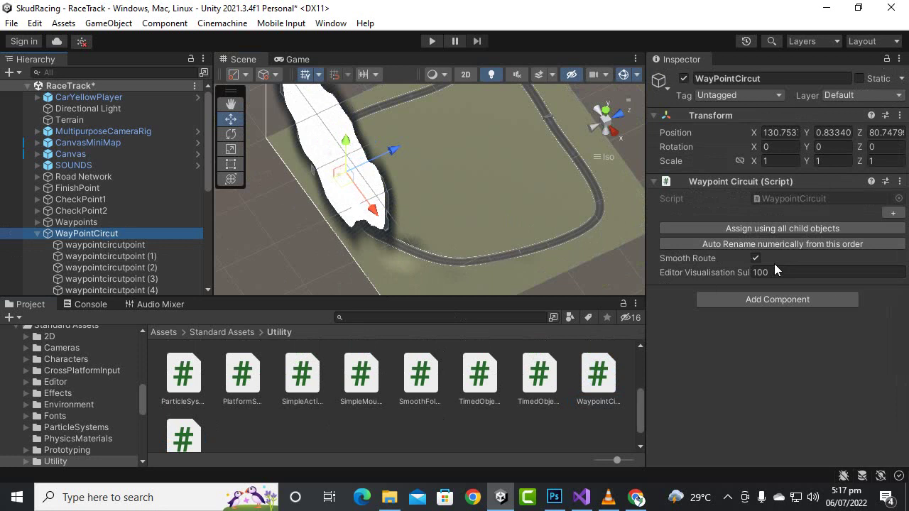
click(740, 230)
click(818, 231)
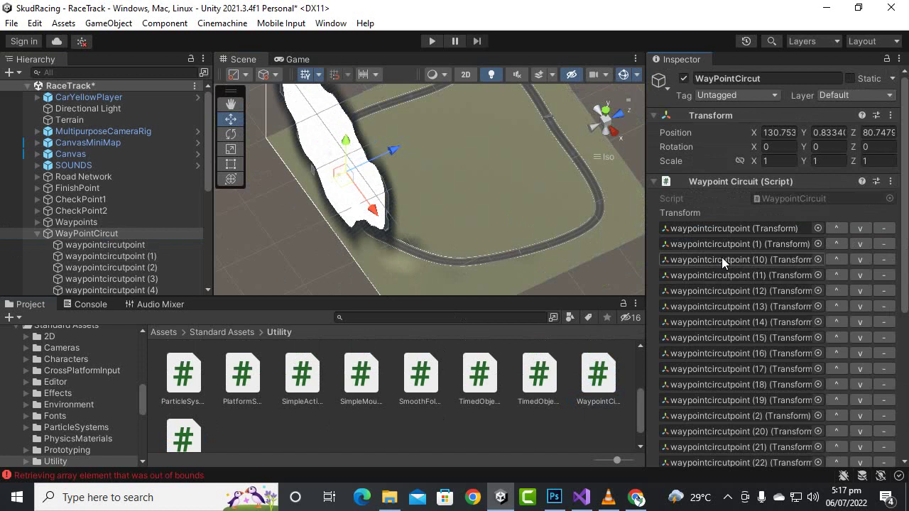
- Examine the order of the assigned waypoints in the Waypoint Circuit list and the route drawn in the scene
scroll(721, 257, down, 8)
scroll(721, 257, up, 10)
scroll(523, 263, up, 3)
scroll(512, 252, down, 2)
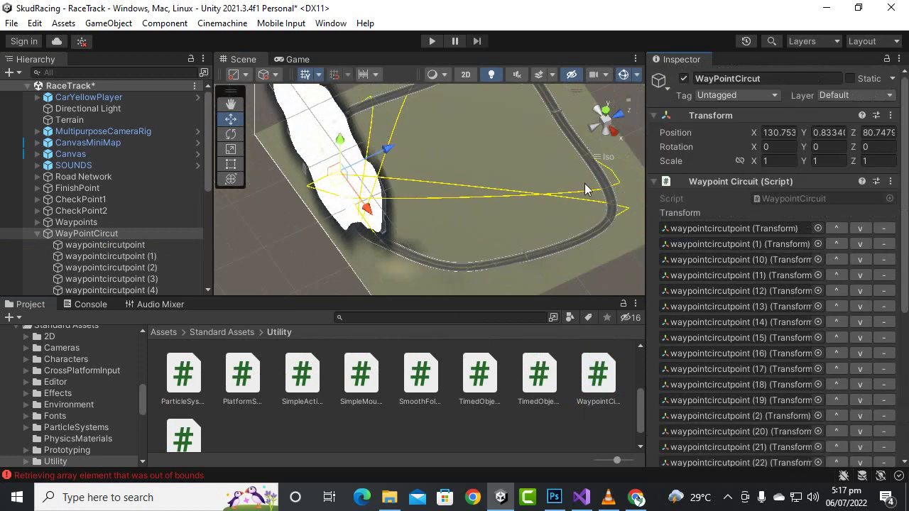
scroll(519, 194, up, 3)
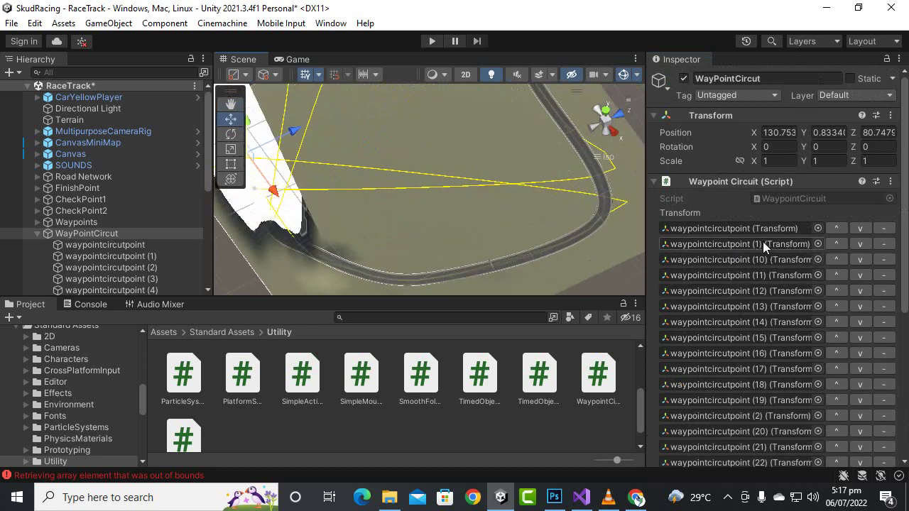
scroll(750, 305, down, 3)
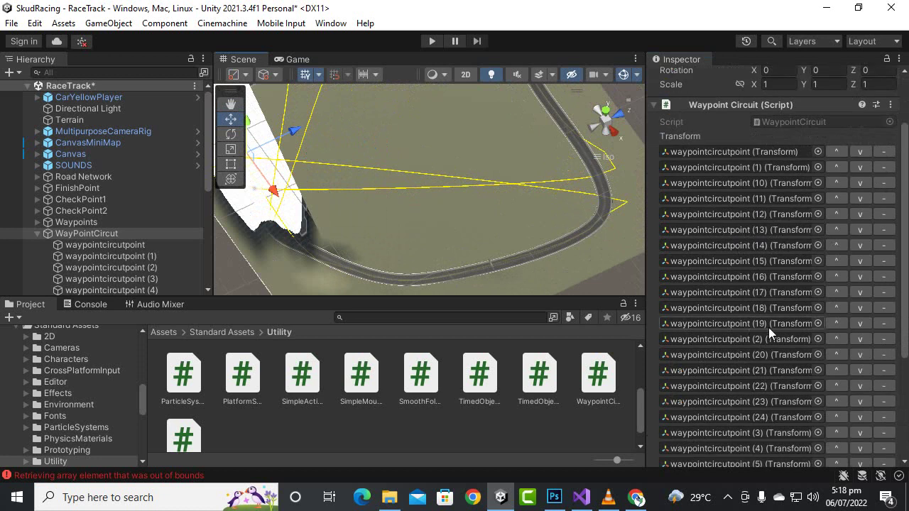
scroll(792, 352, down, 5)
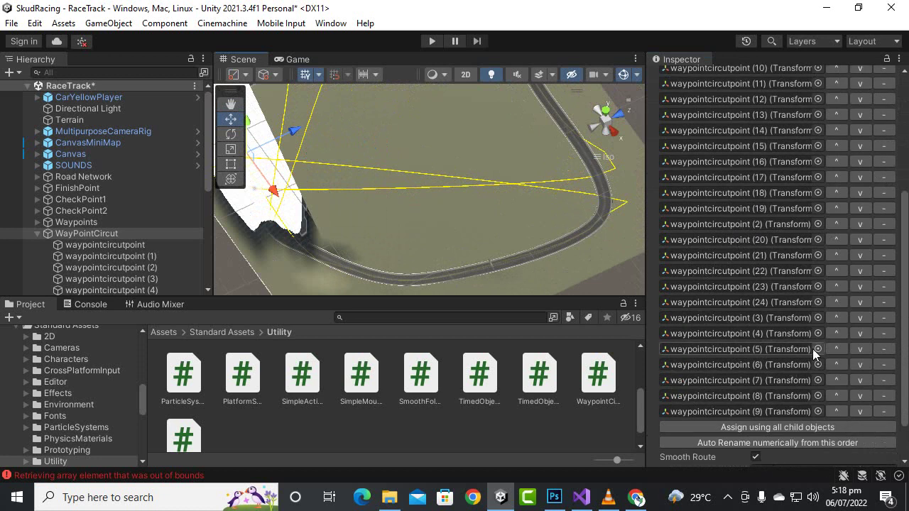
scroll(776, 275, up, 8)
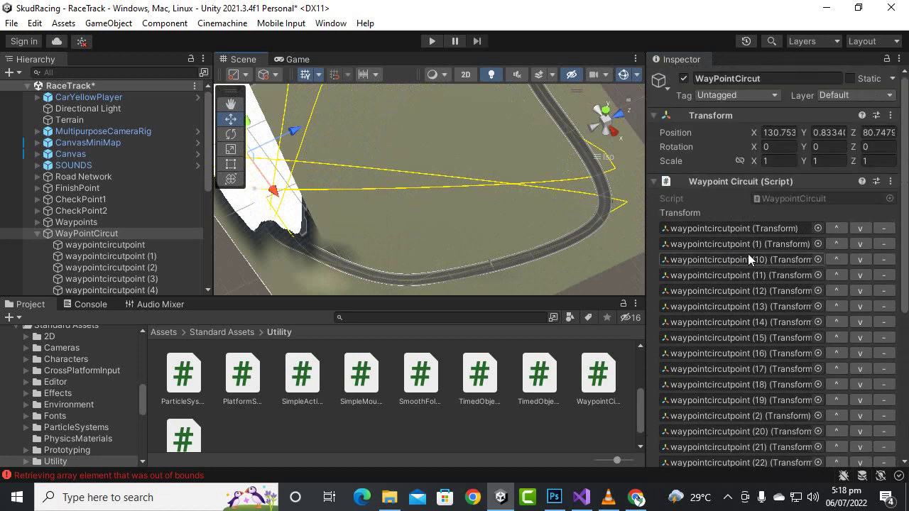
- Move waypointcircutpoint (2) up the Waypoint Circuit list until it sits directly below waypointcircutpoint (1)
scroll(755, 247, down, 5)
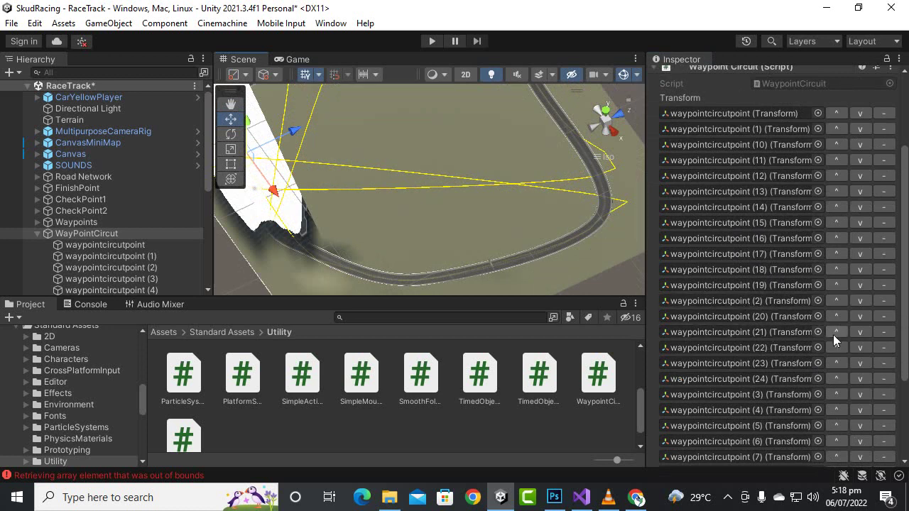
click(836, 299)
click(834, 285)
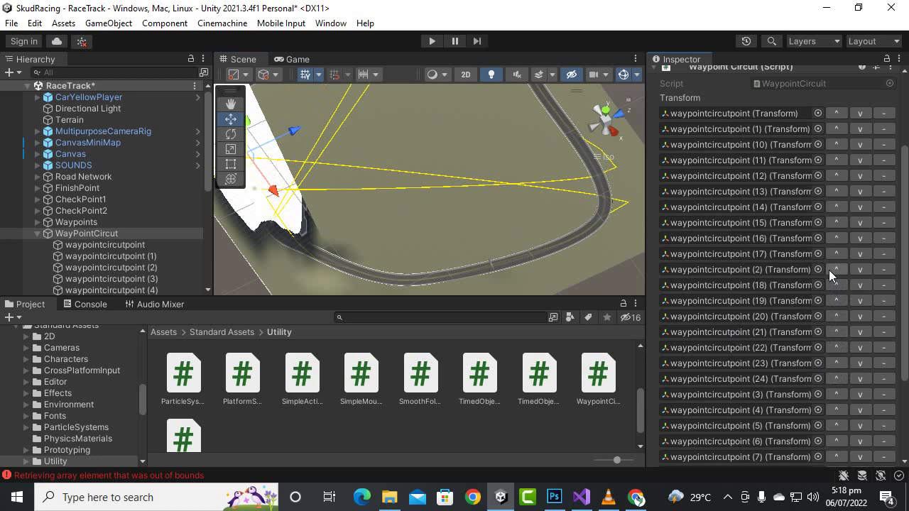
click(830, 269)
click(831, 254)
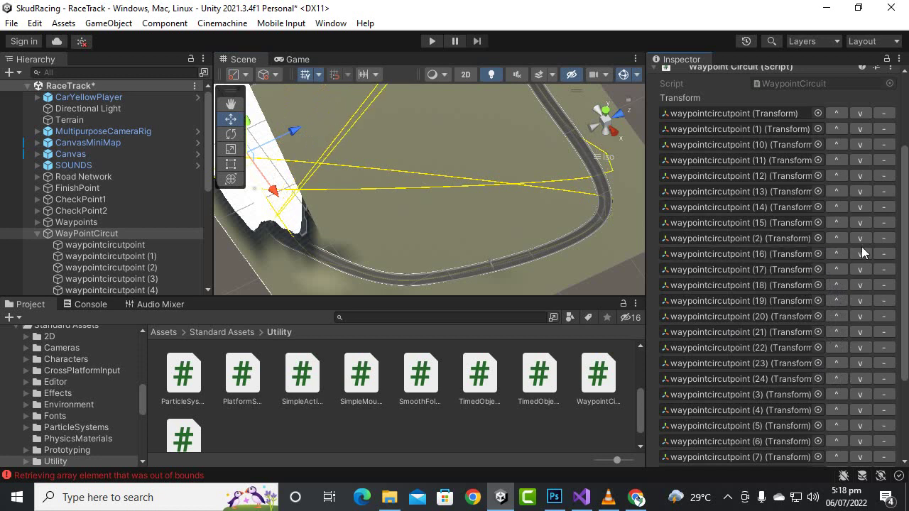
click(837, 238)
click(834, 222)
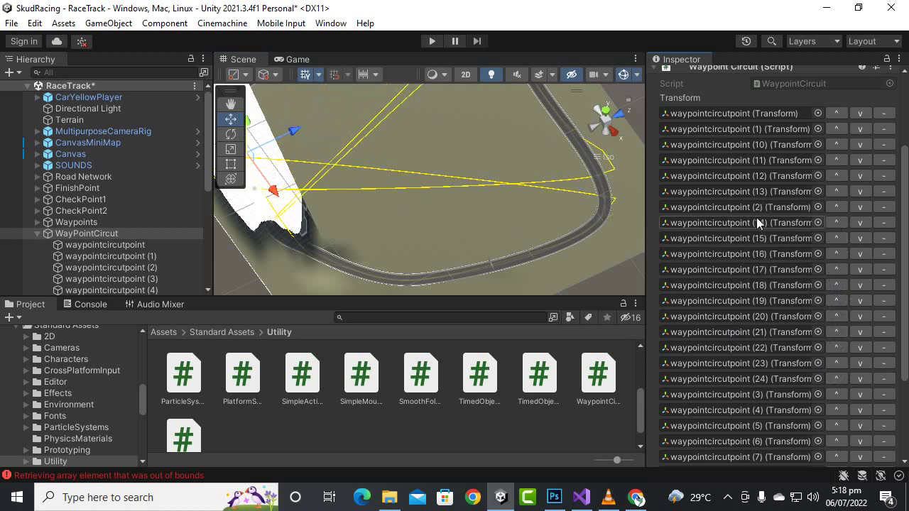
click(838, 206)
click(836, 191)
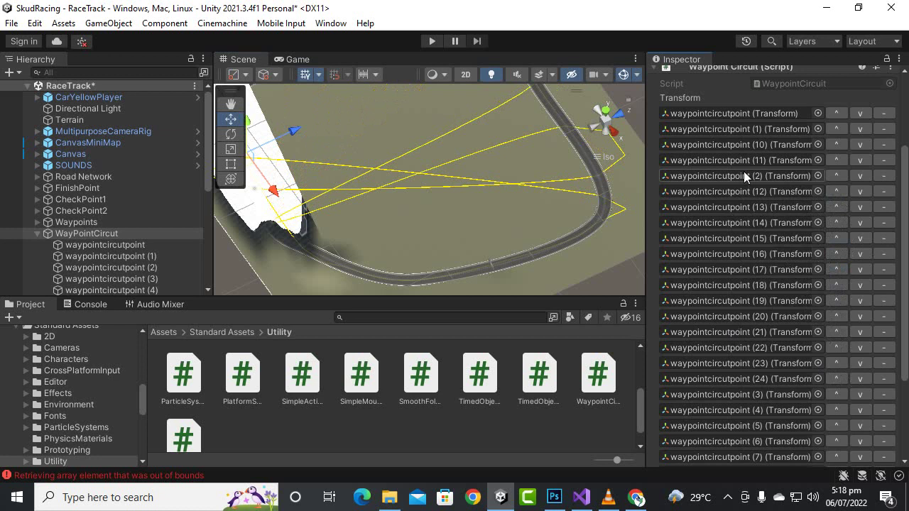
click(838, 177)
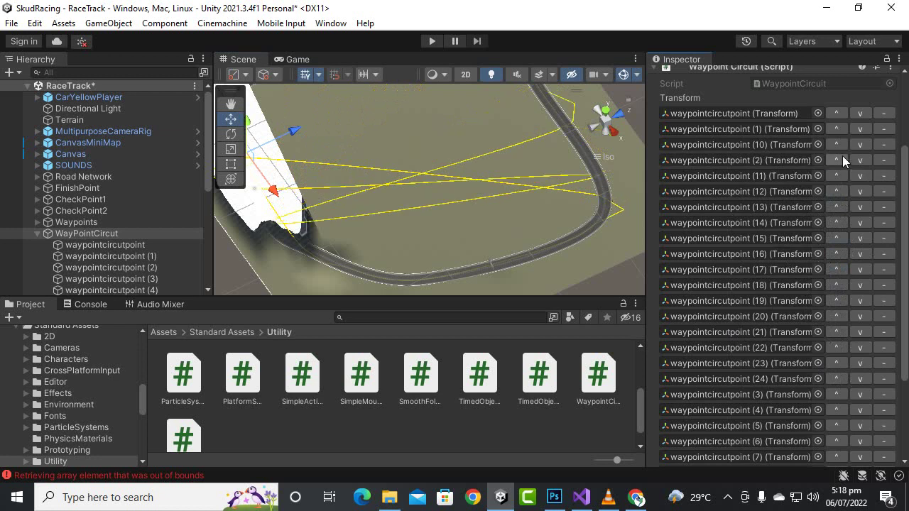
click(835, 160)
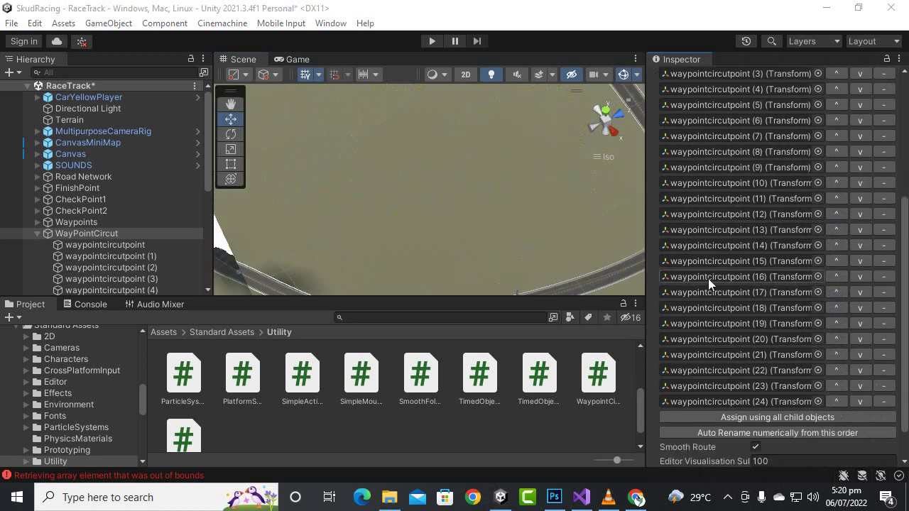
- Review the numeric order of the Waypoint Circuit list and inspect the waypoint cubes on the road near the checkpoint
scroll(712, 267, down, 3)
scroll(759, 207, up, 9)
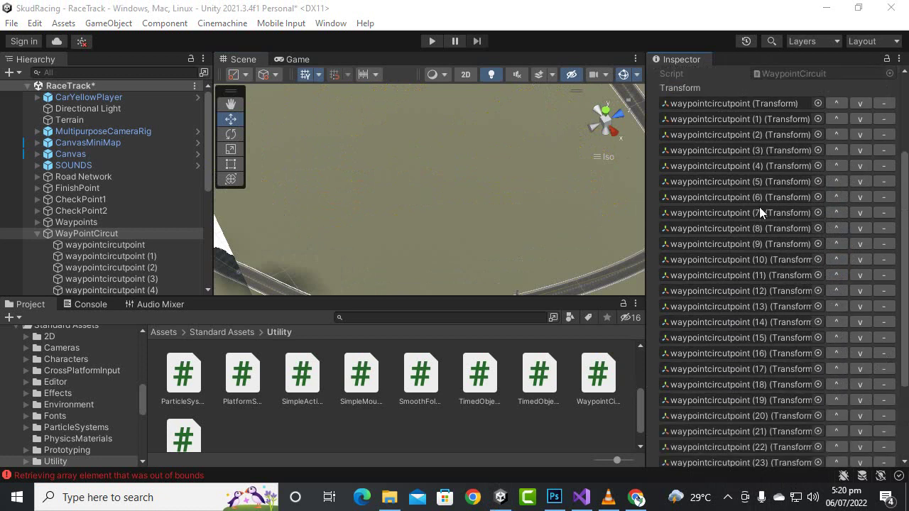
scroll(572, 250, down, 5)
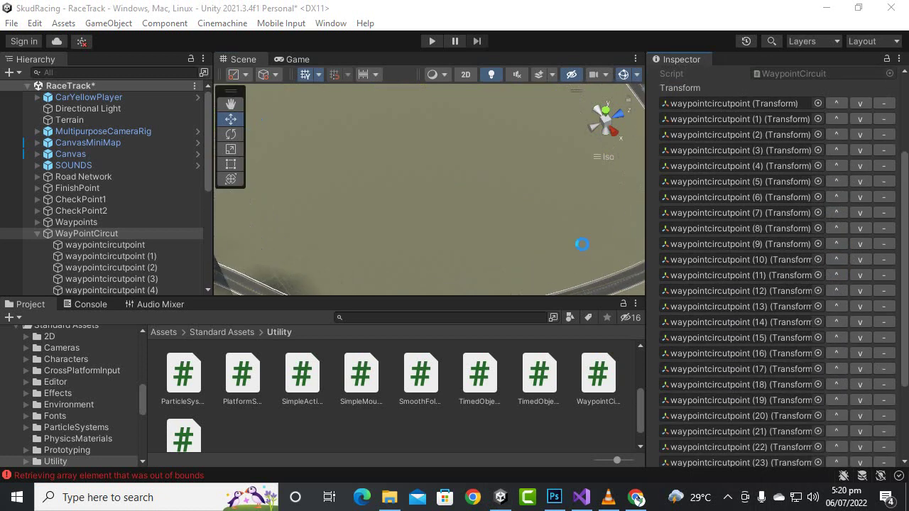
scroll(539, 261, up, 5)
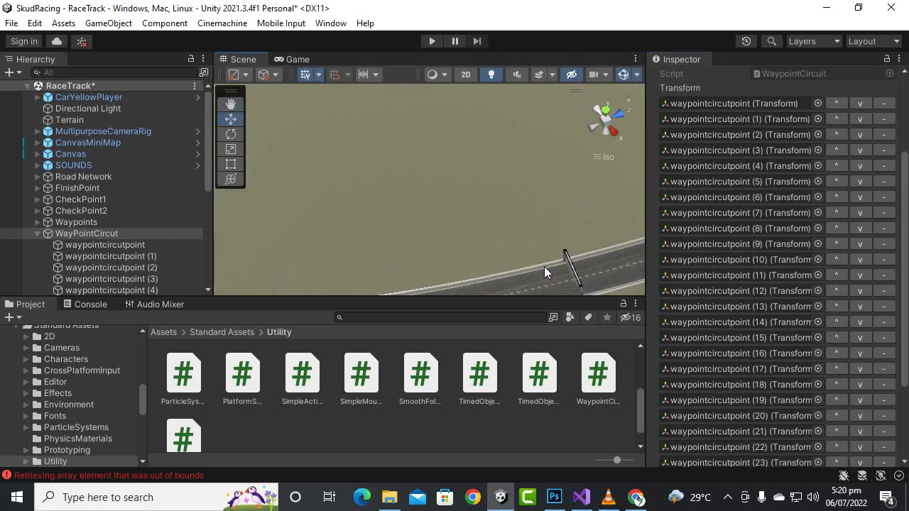
scroll(428, 213, up, 4)
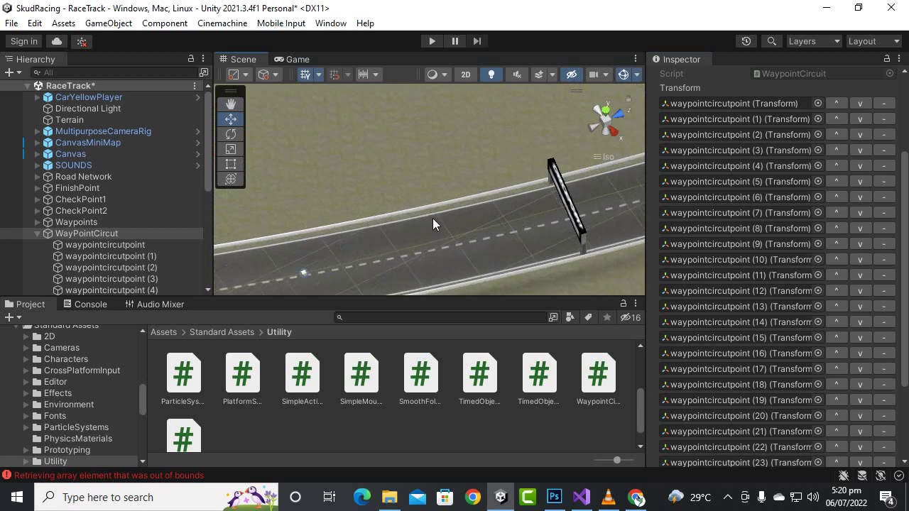
scroll(454, 258, down, 4)
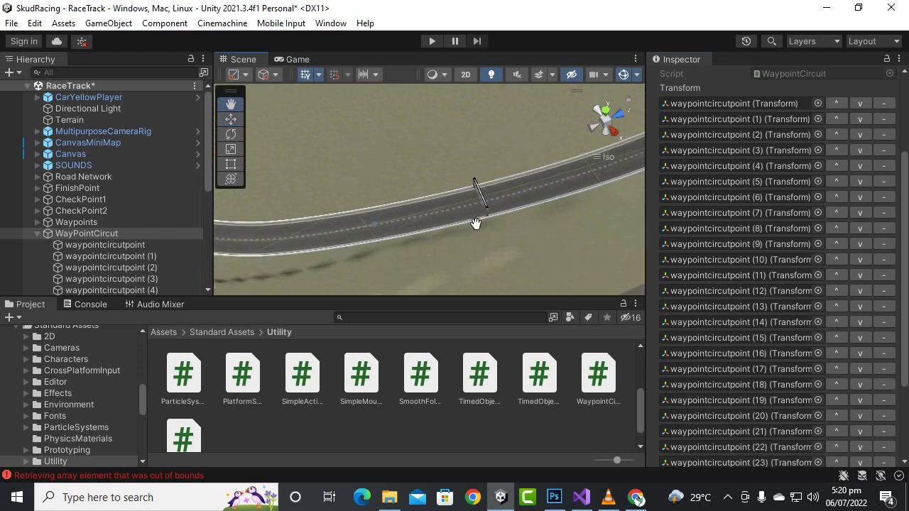
middle_drag(399, 240, 379, 270)
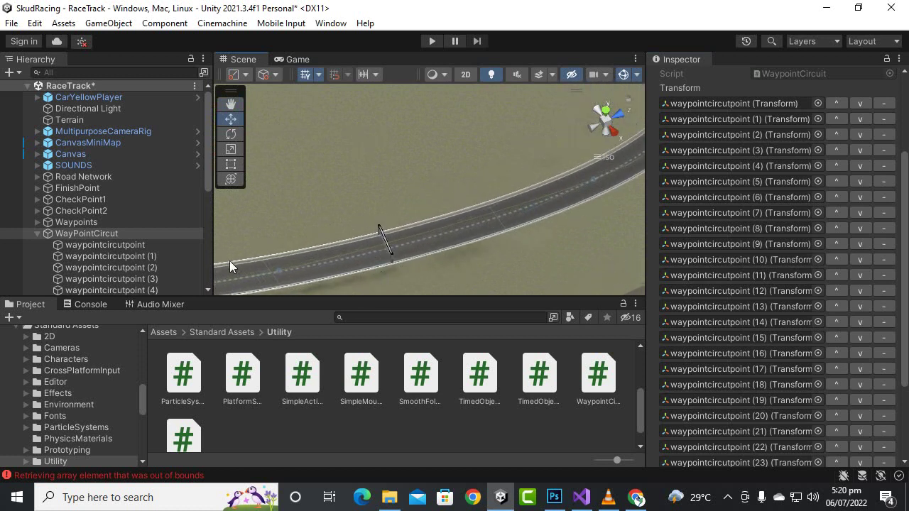
- Remove the Mesh Renderer and Box Collider components from all waypoints, from waypointcircutpoint through waypointcircutpoint (24)
click(168, 245)
scroll(166, 225, down, 5)
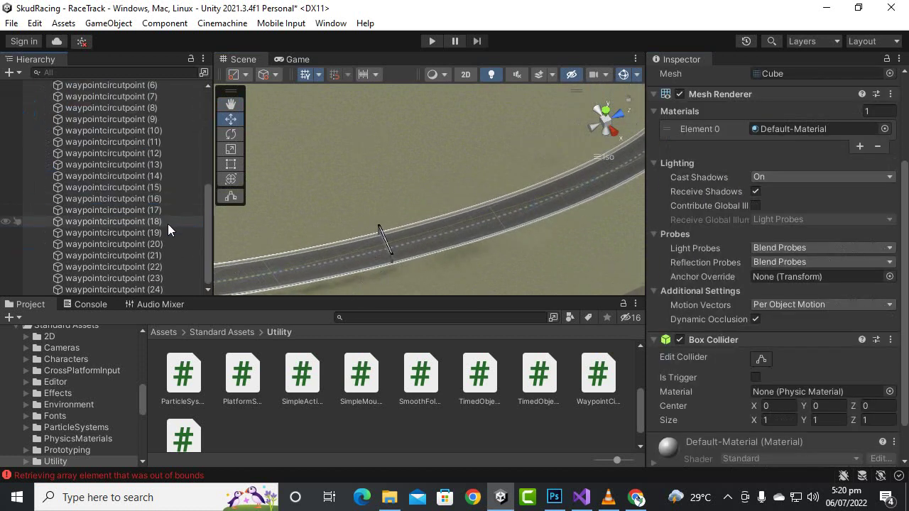
shift+click(161, 290)
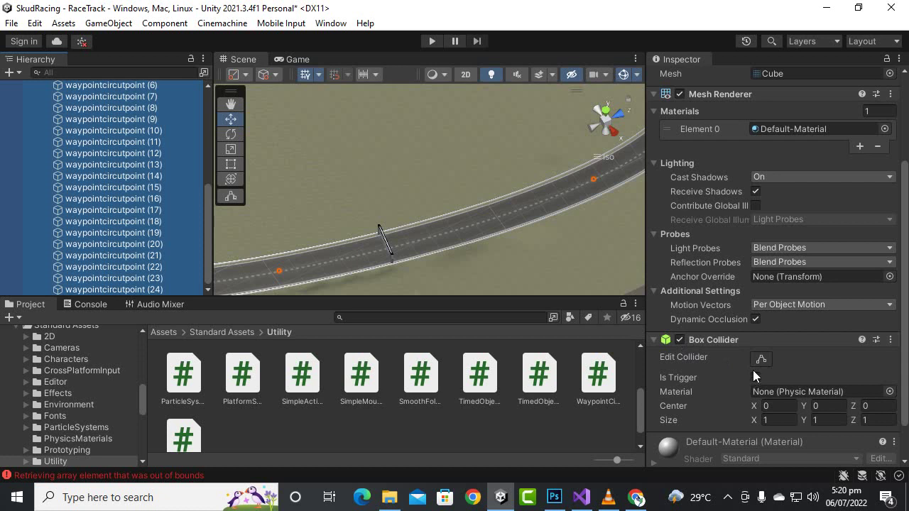
click(891, 95)
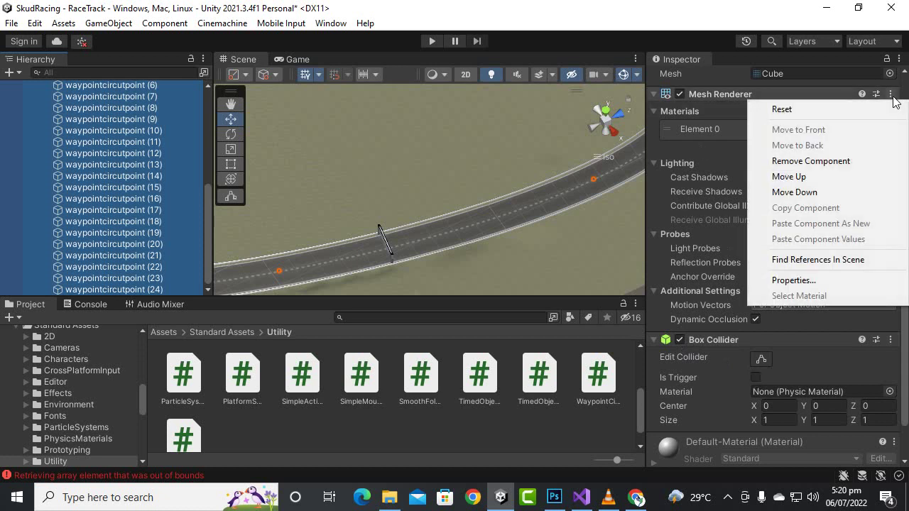
click(839, 167)
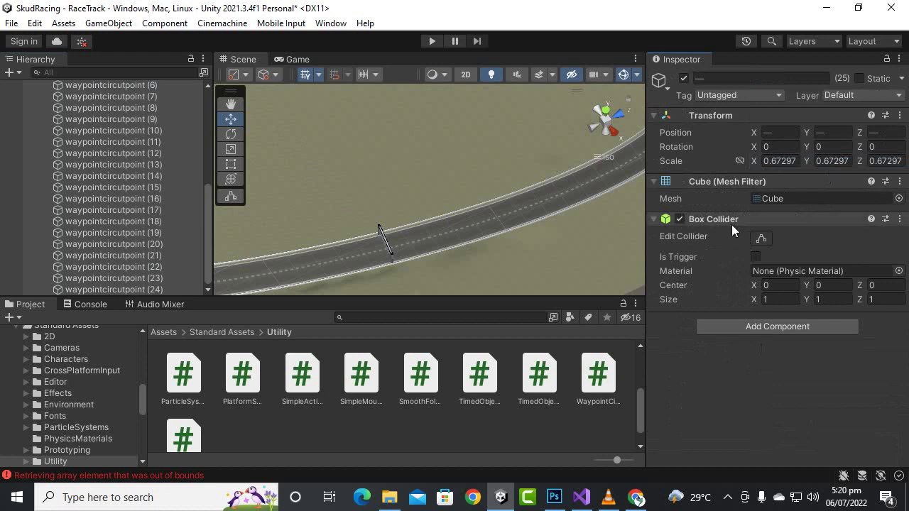
click(896, 220)
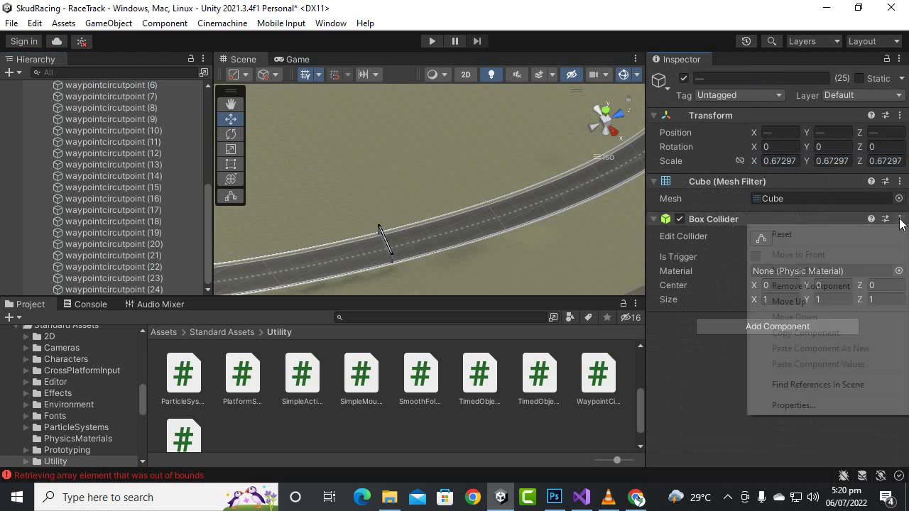
click(806, 285)
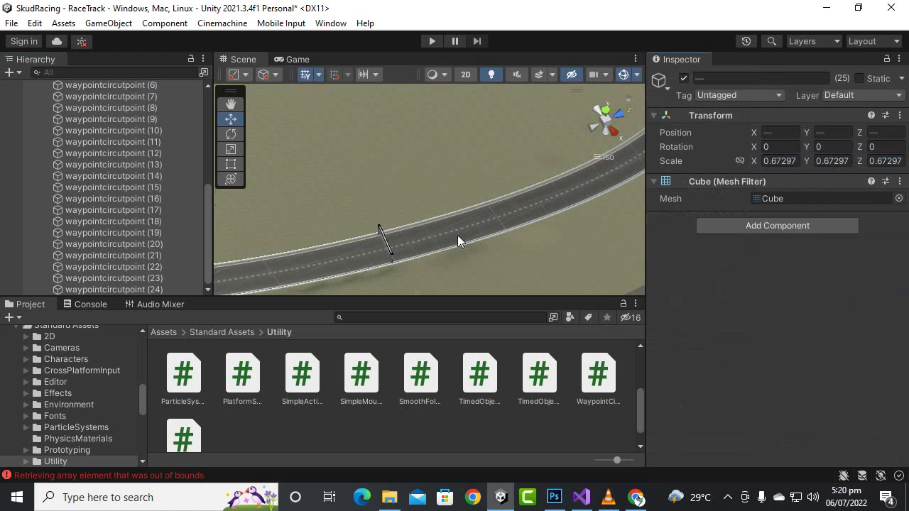
- Inspect waypointcircutpoint (17) in the scene, checking its place on the road and the circuit line through it
middle_drag(457, 235, 450, 152)
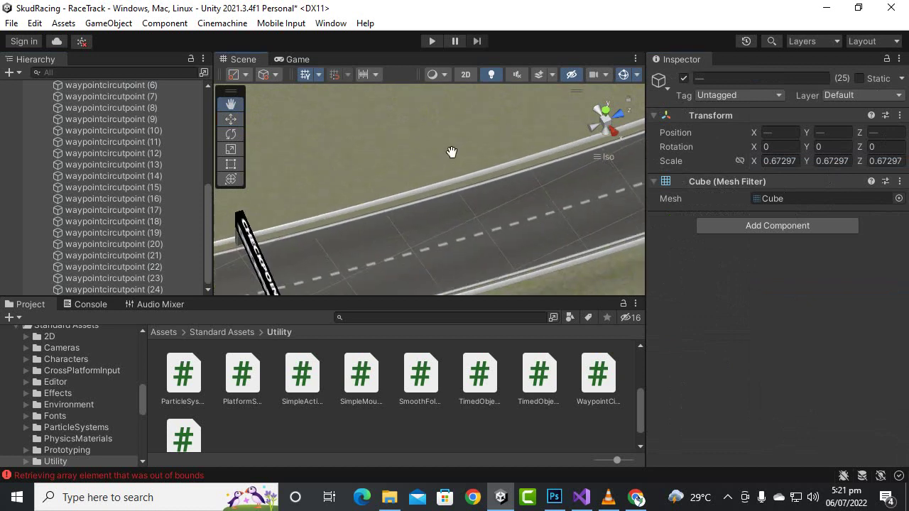
click(156, 209)
key(f)
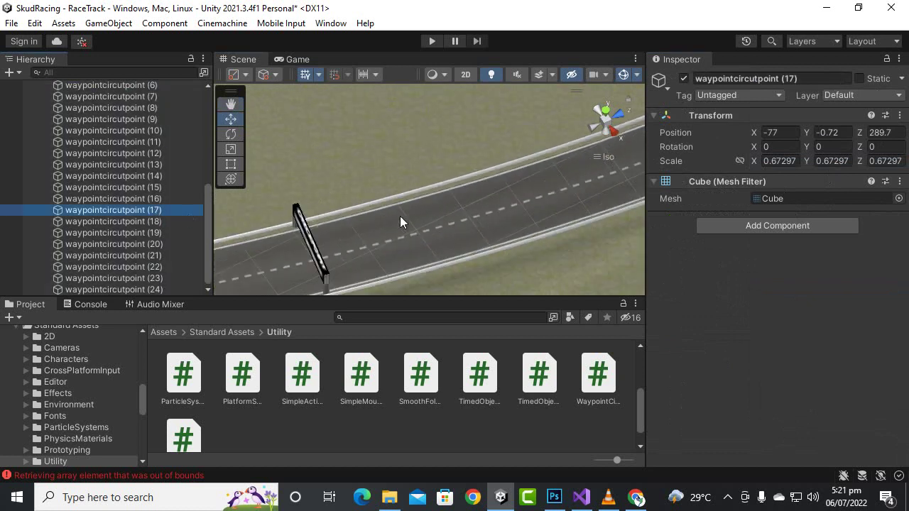
scroll(400, 213, up, 5)
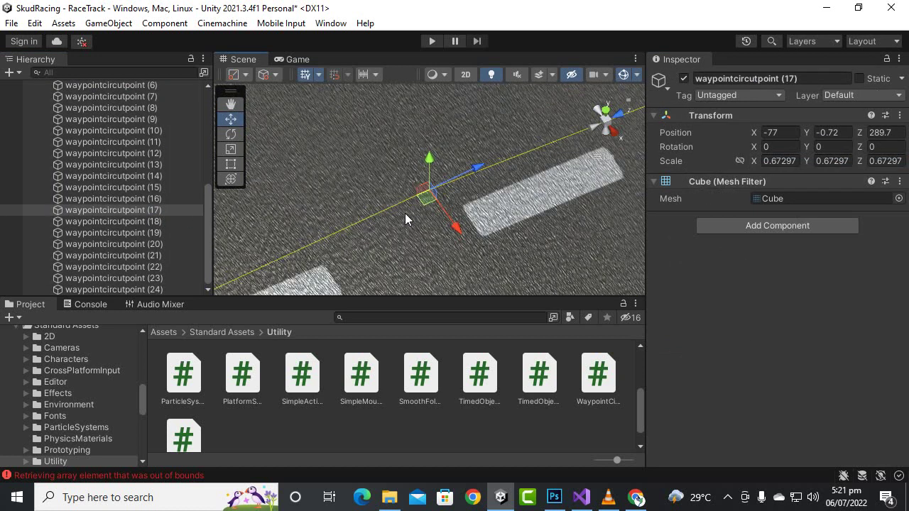
scroll(409, 214, down, 3)
scroll(502, 161, down, 3)
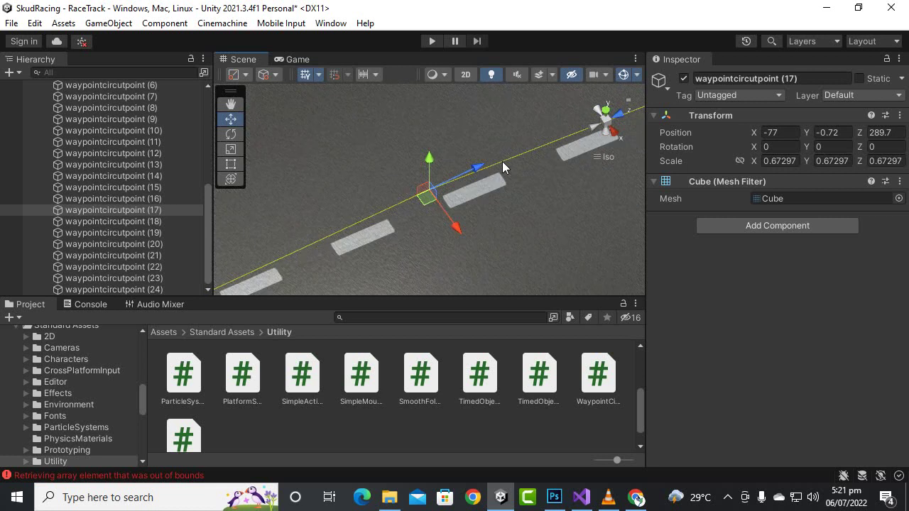
scroll(514, 165, down, 5)
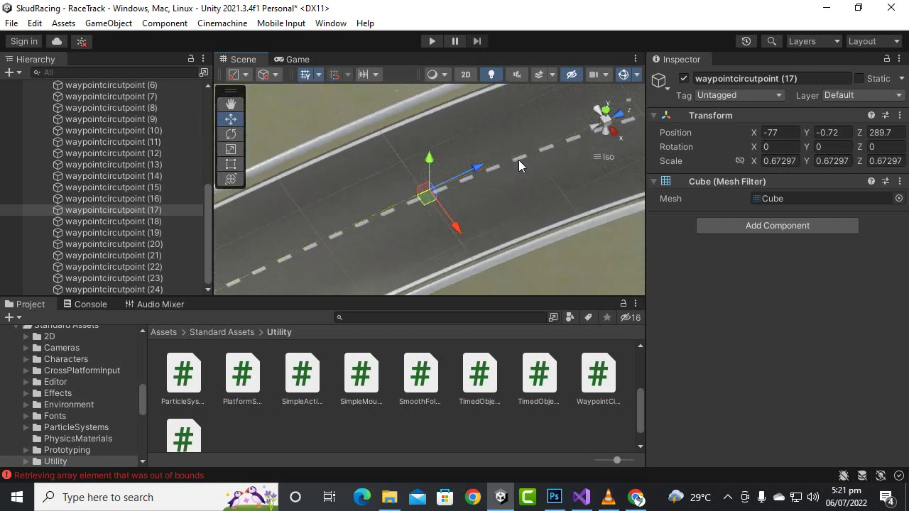
scroll(537, 156, down, 4)
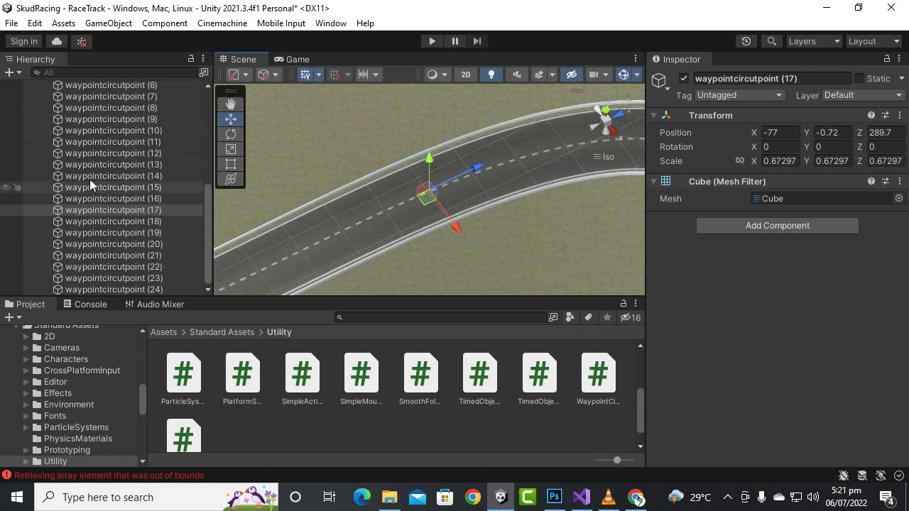
- Select the WayPointCircut parent object and collapse its list of children in the hierarchy
scroll(90, 179, up, 7)
click(42, 234)
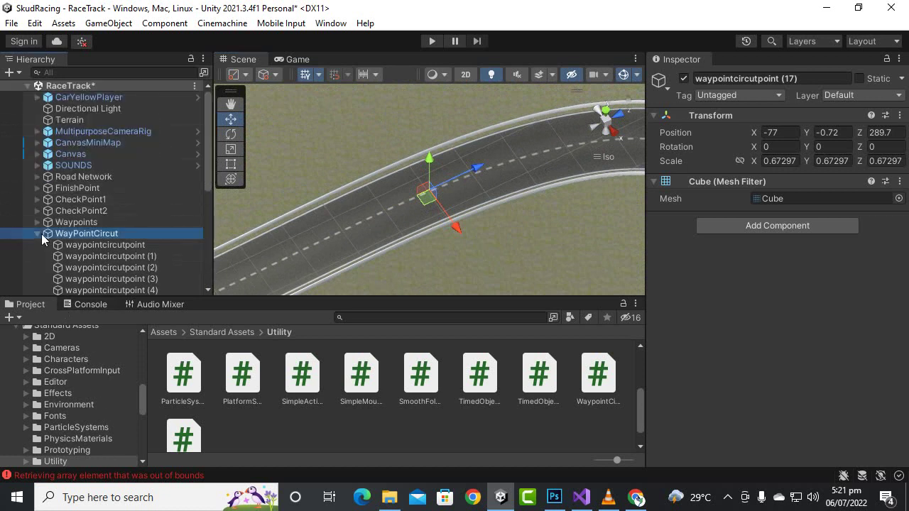
click(39, 232)
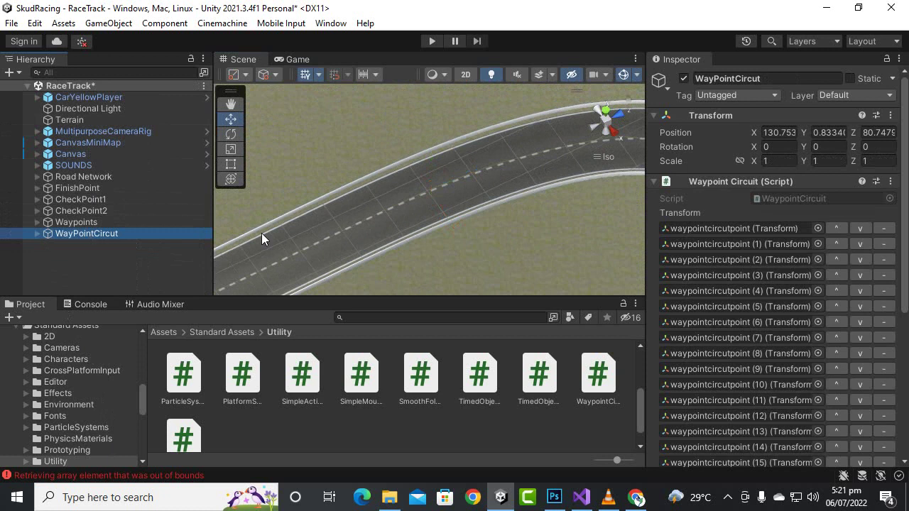
- Select CarYellowPlayer and frame it in the scene from the side, with the surrounding road in view
click(121, 97)
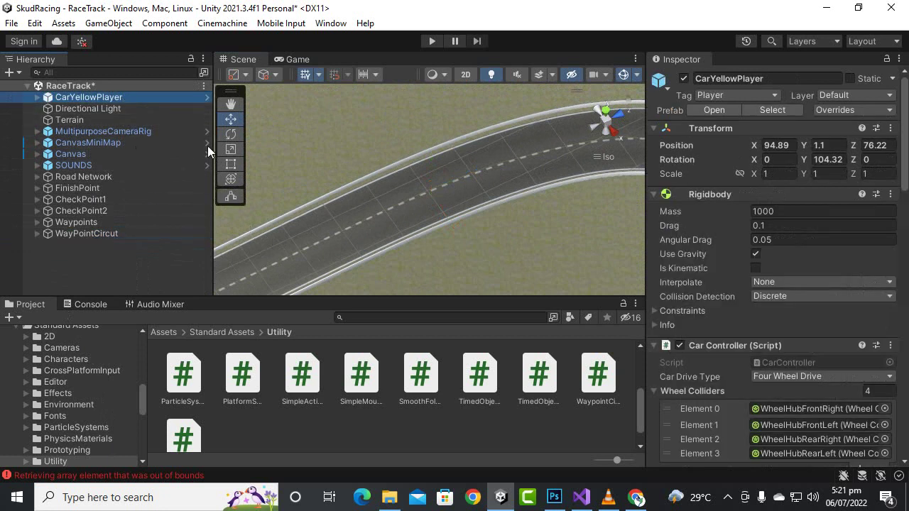
key(f)
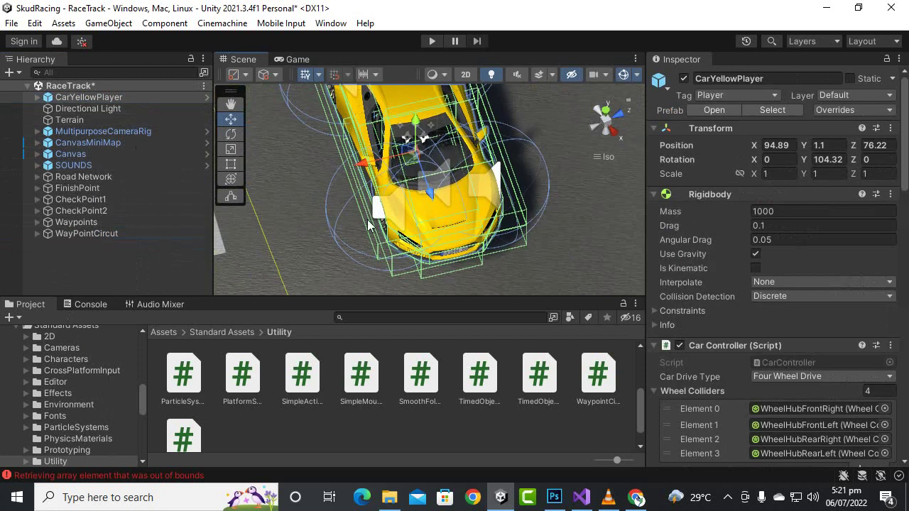
scroll(401, 225, down, 5)
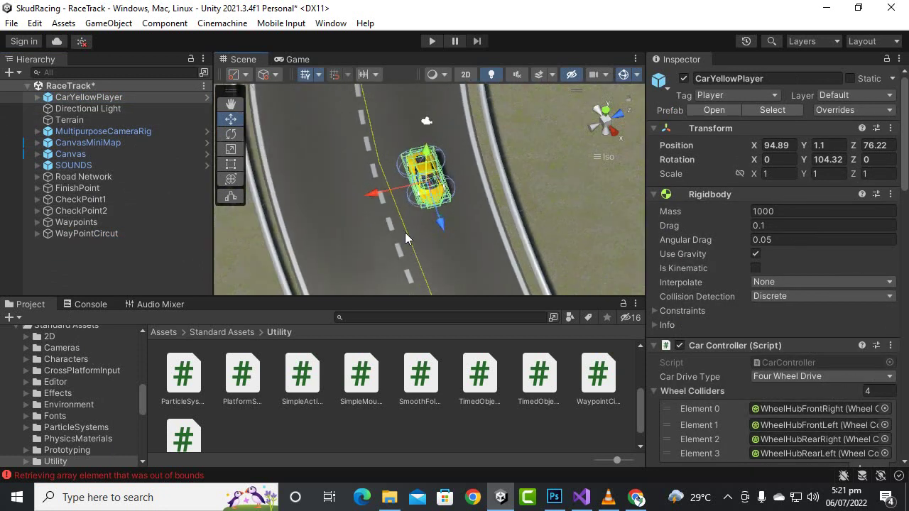
key(alt)
alt+drag(388, 222, 242, 270)
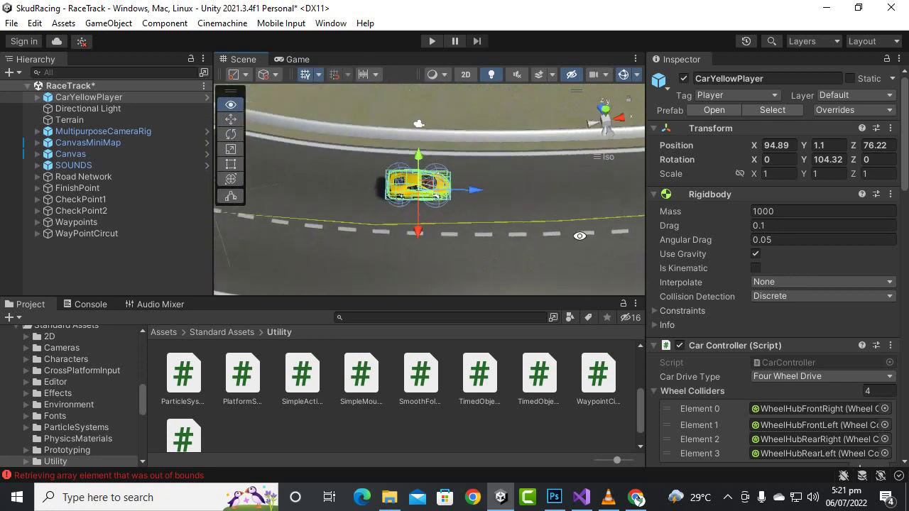
- Place the EnemyBlack prefab from the Prefebs/AICars folder on the road beside the yellow player car
click(163, 332)
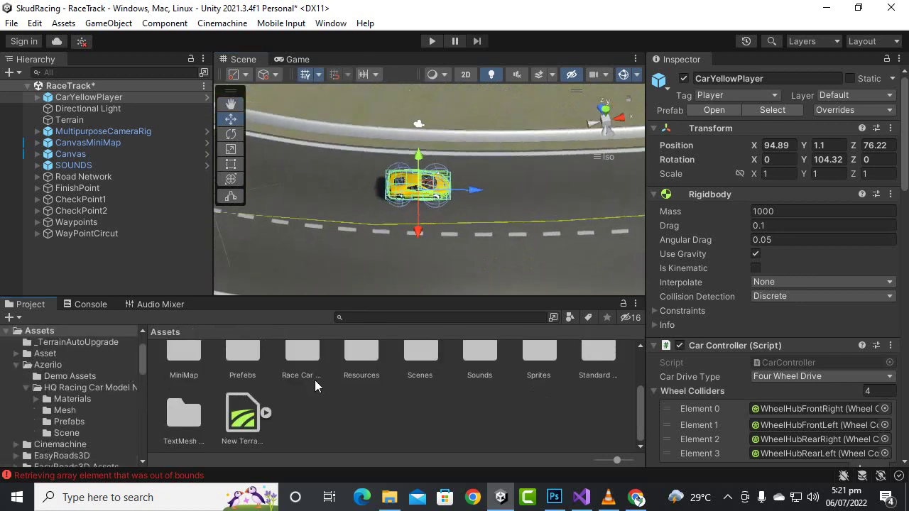
scroll(490, 411, up, 3)
scroll(398, 422, down, 2)
click(253, 366)
double_click(253, 365)
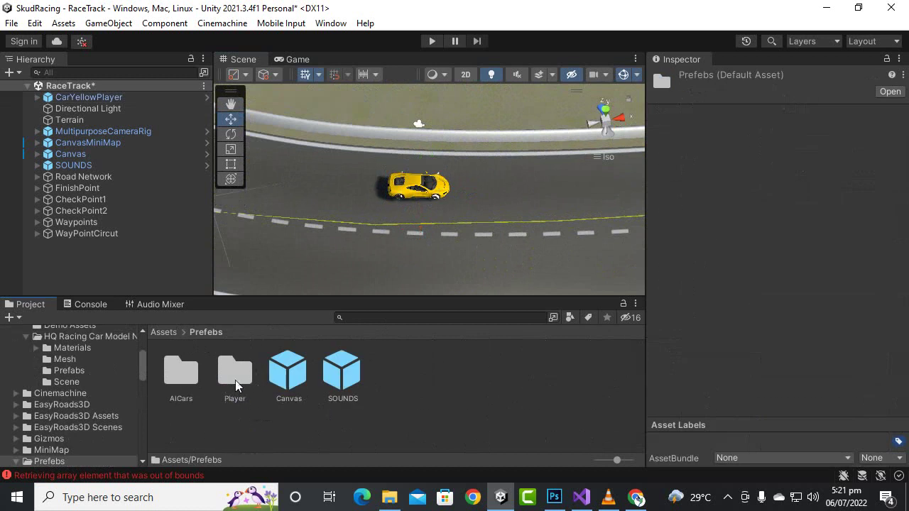
double_click(193, 383)
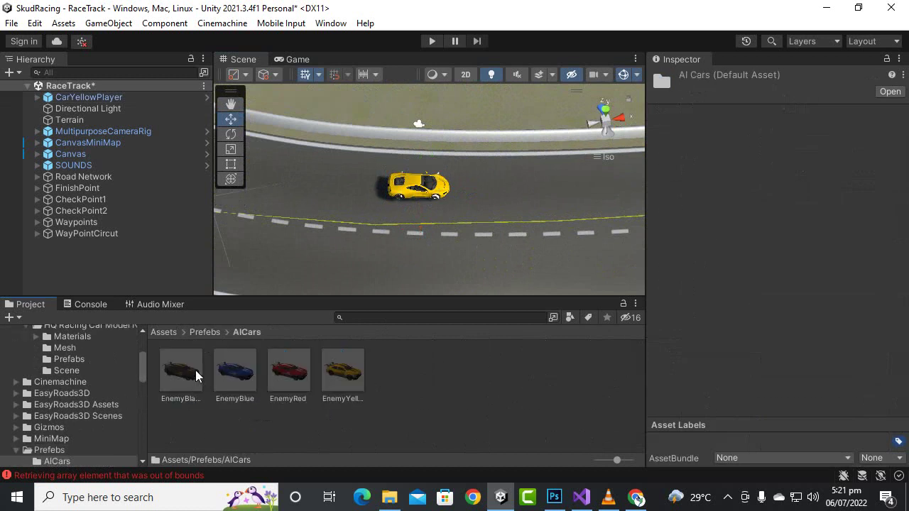
drag(194, 372, 421, 260)
scroll(452, 261, down, 3)
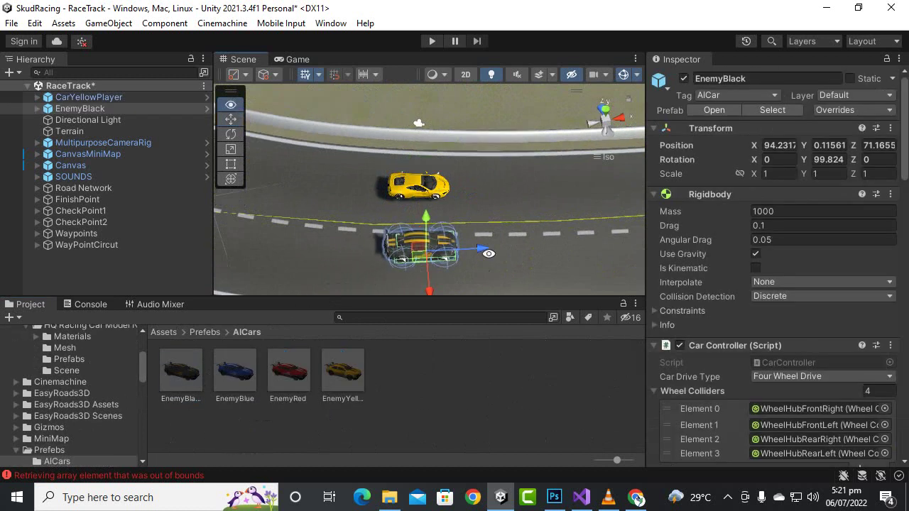
- Raise EnemyBlack to a Y position of about 0.27 and deactivate the CarYellowPlayer object
scroll(452, 261, up, 10)
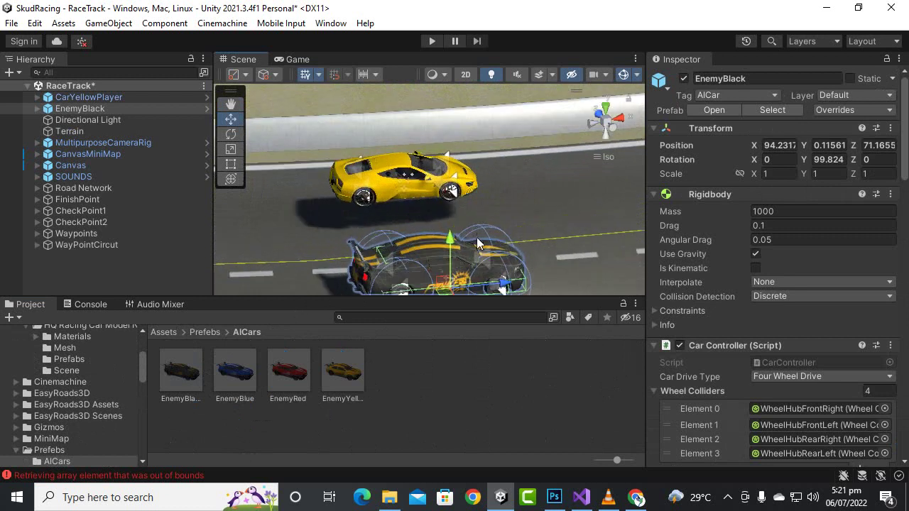
alt+drag(460, 216, 460, 132)
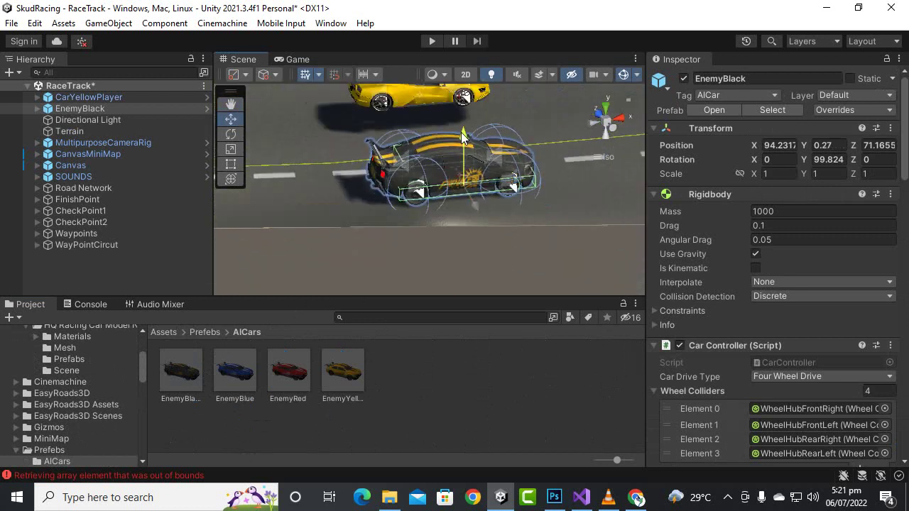
click(139, 99)
click(683, 78)
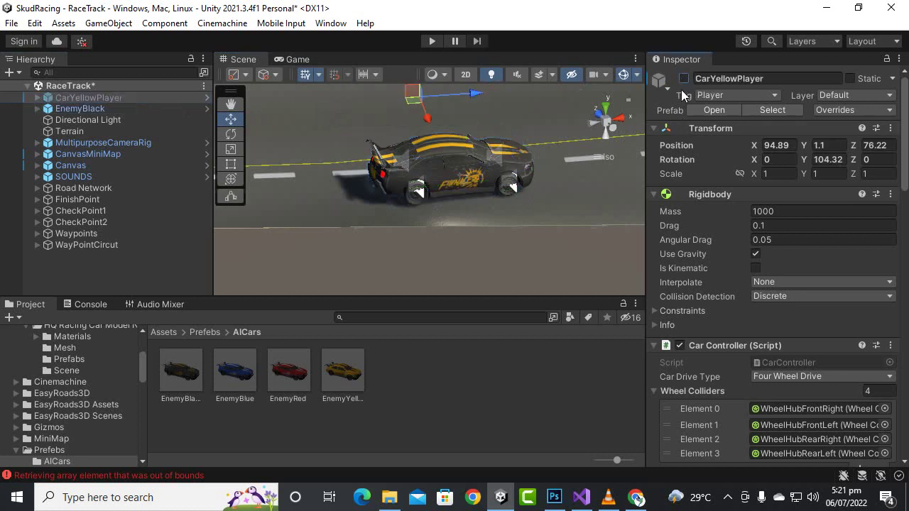
- Assign EnemyBlack as the Auto Cam target on MultipurposeCameraRig
double_click(121, 146)
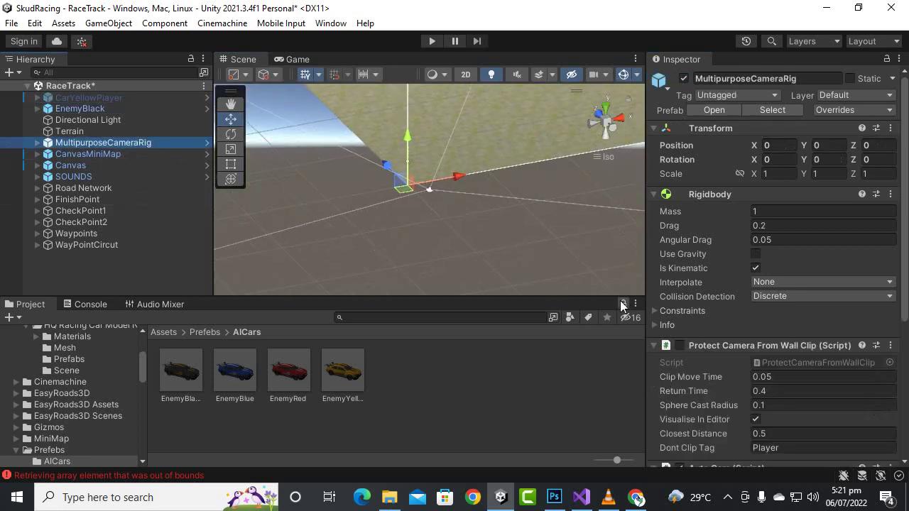
scroll(845, 317, down, 5)
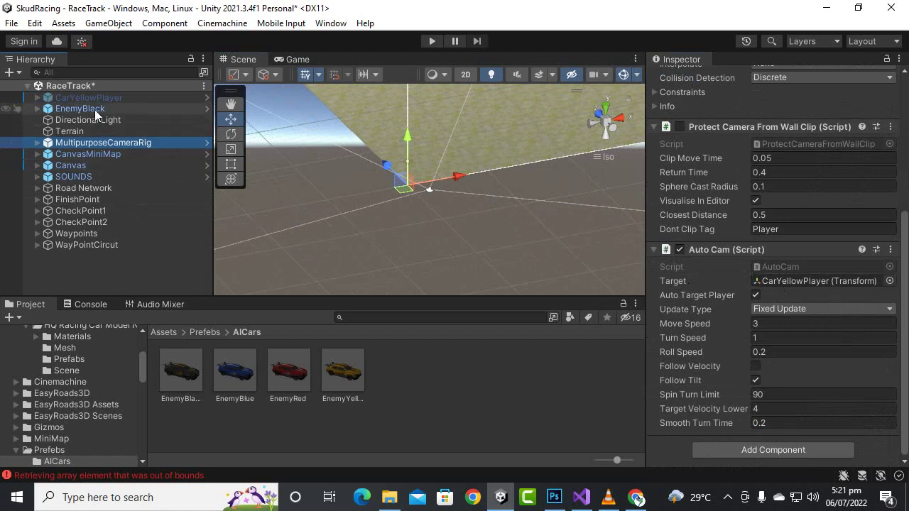
drag(95, 109, 789, 282)
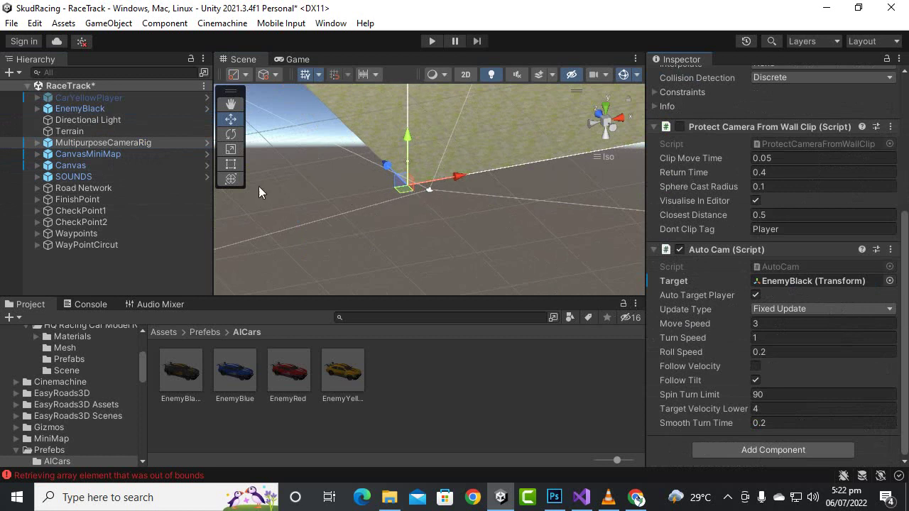
- Assign WayPointCircut as the Circuit in EnemyBlack's Waypoint Progress Tracker script
click(128, 108)
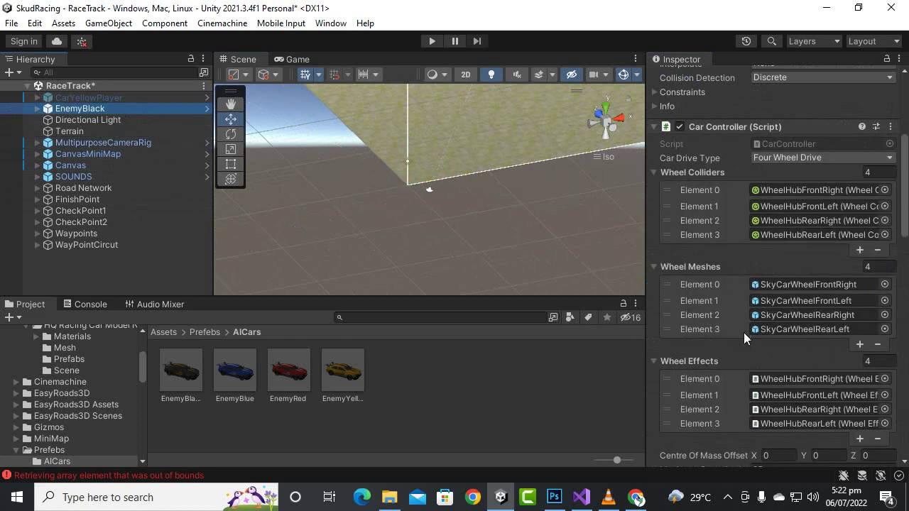
scroll(743, 332, down, 4)
scroll(788, 335, down, 3)
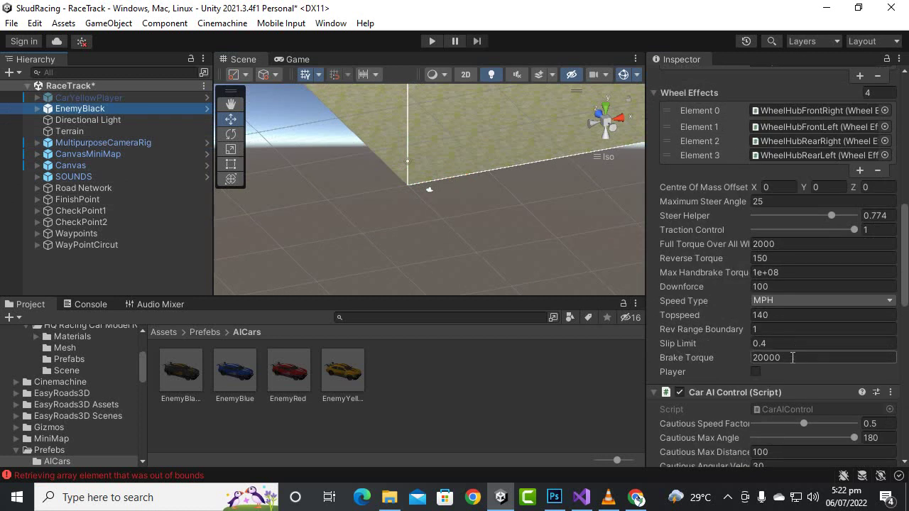
scroll(746, 324, down, 10)
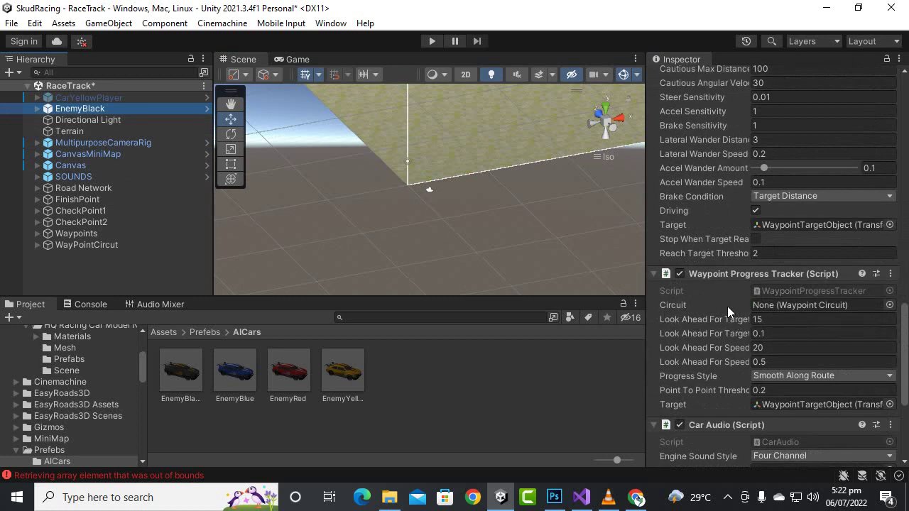
drag(118, 244, 839, 302)
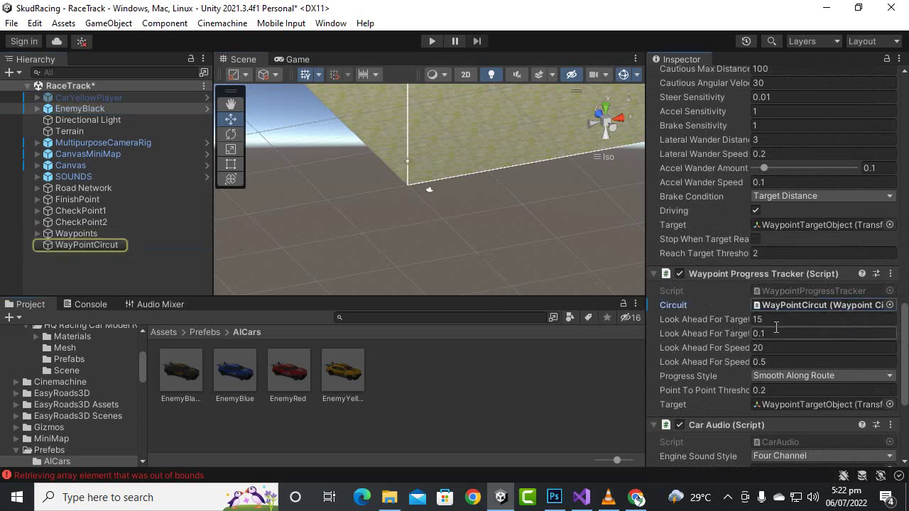
- Test the race in Play mode, watching EnemyBlack drive along the track, and stop the run
scroll(781, 341, down, 3)
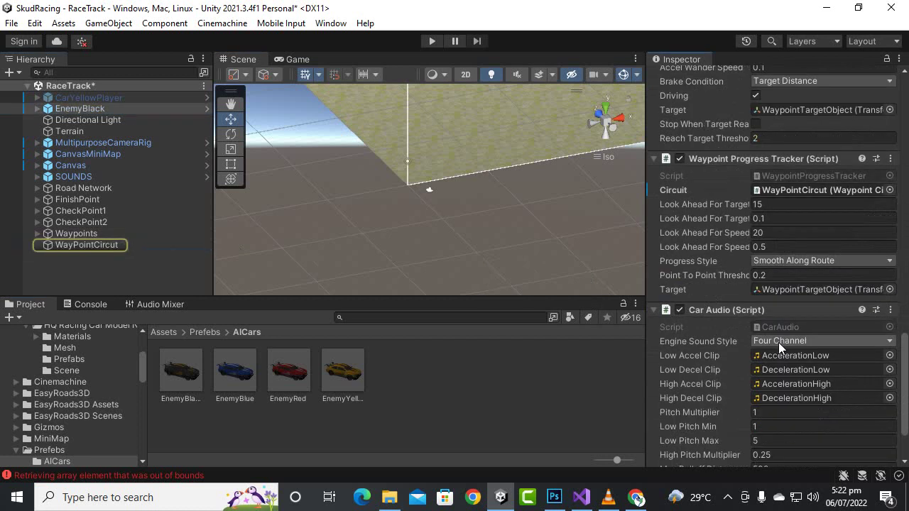
scroll(777, 342, down, 3)
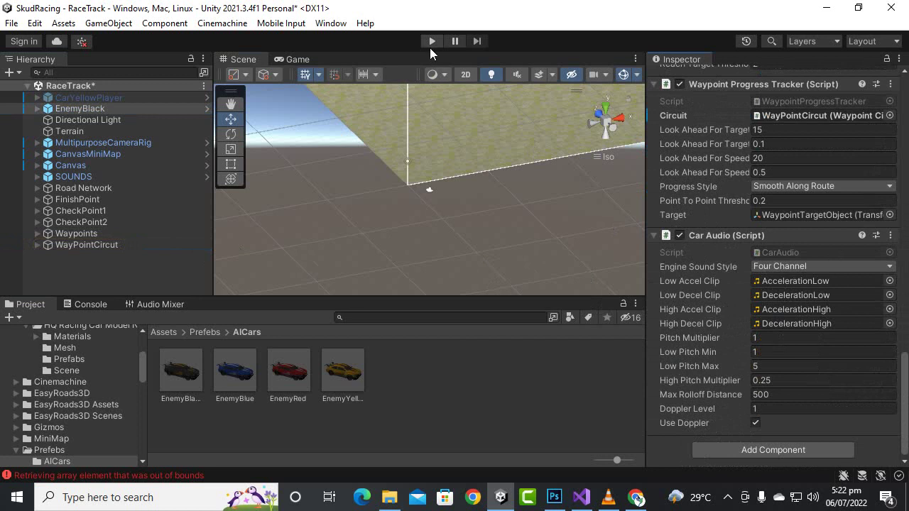
click(430, 41)
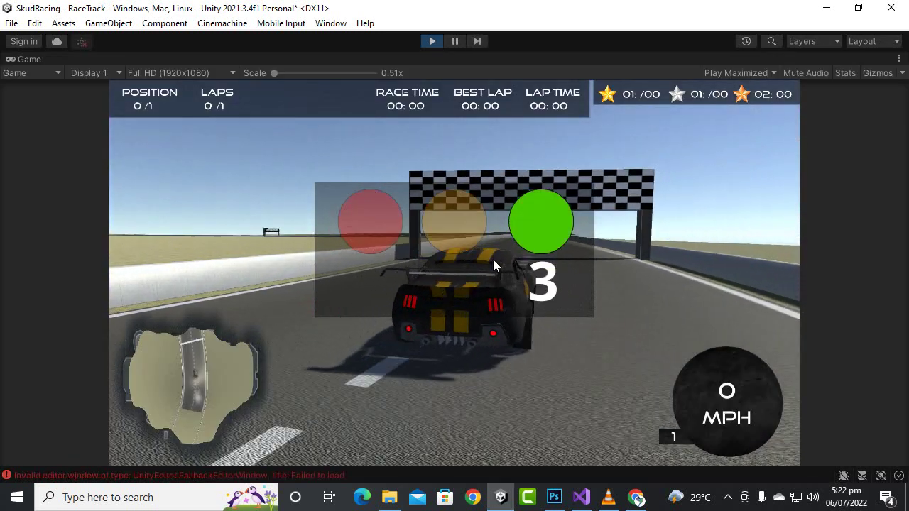
key(Up)
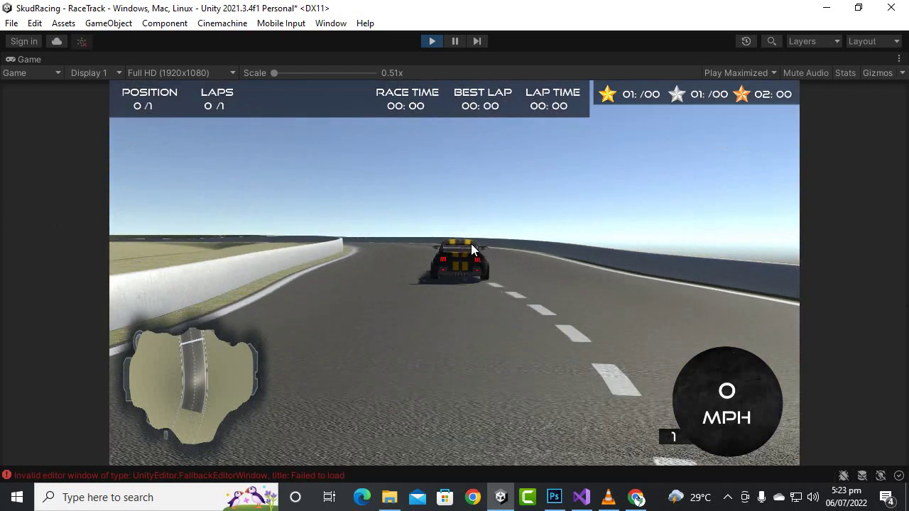
click(432, 41)
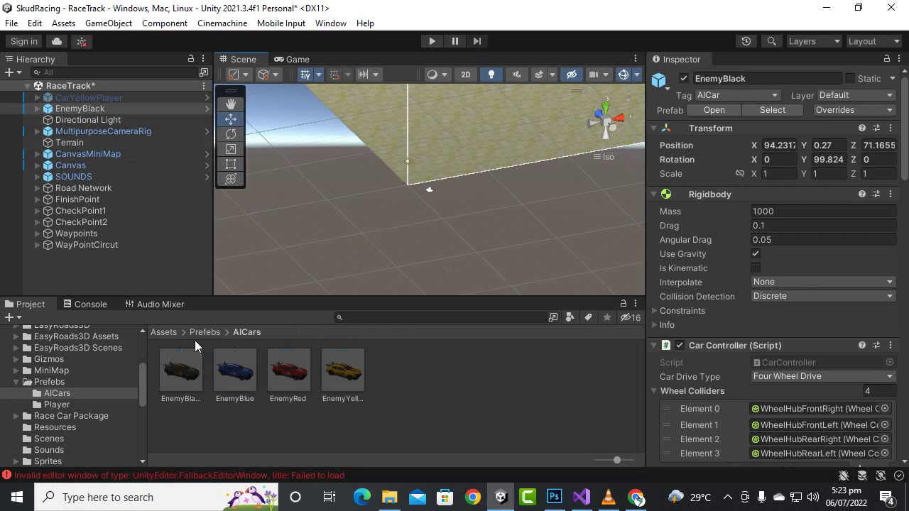
- Set the first Look Ahead For Target value in EnemyBlack's Waypoint Progress Tracker to 20 and save the scene
click(100, 108)
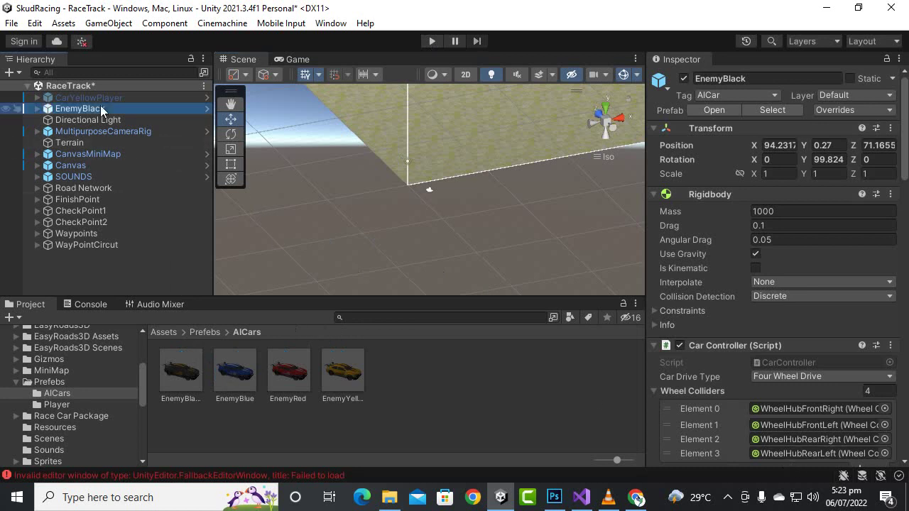
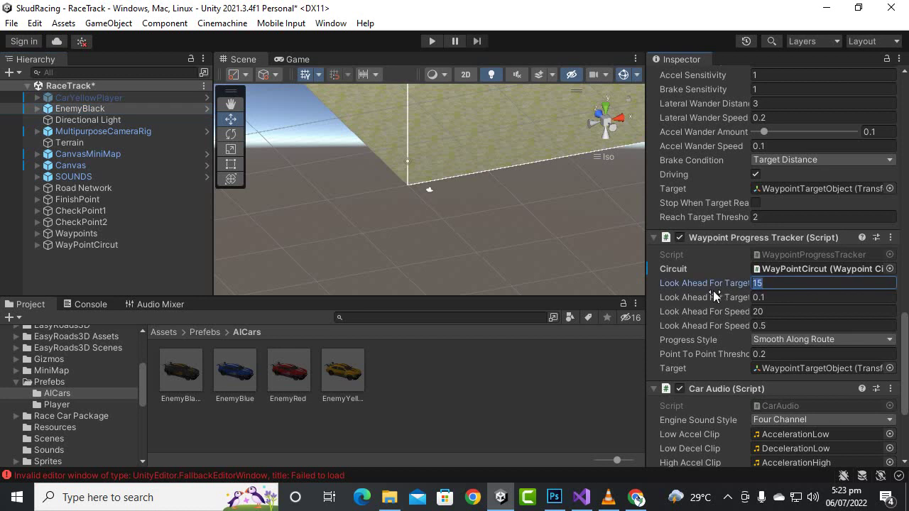
click(794, 296)
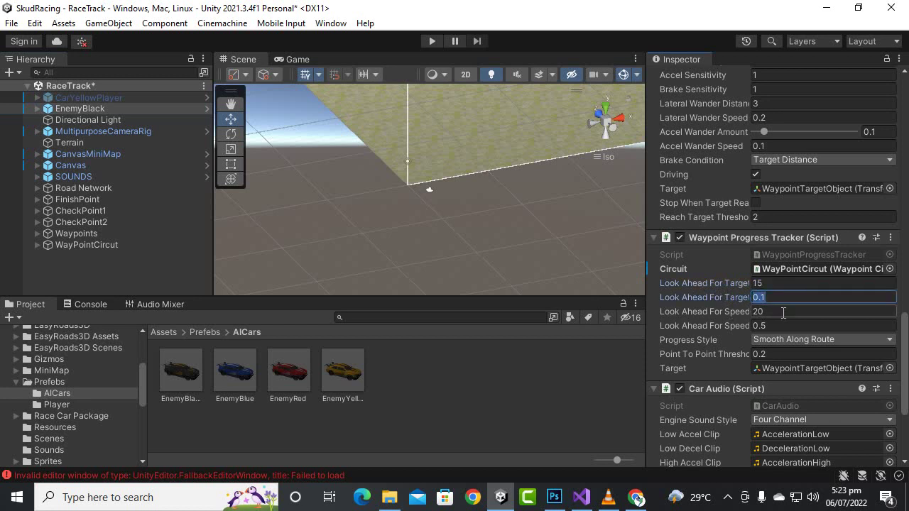
click(720, 315)
click(785, 325)
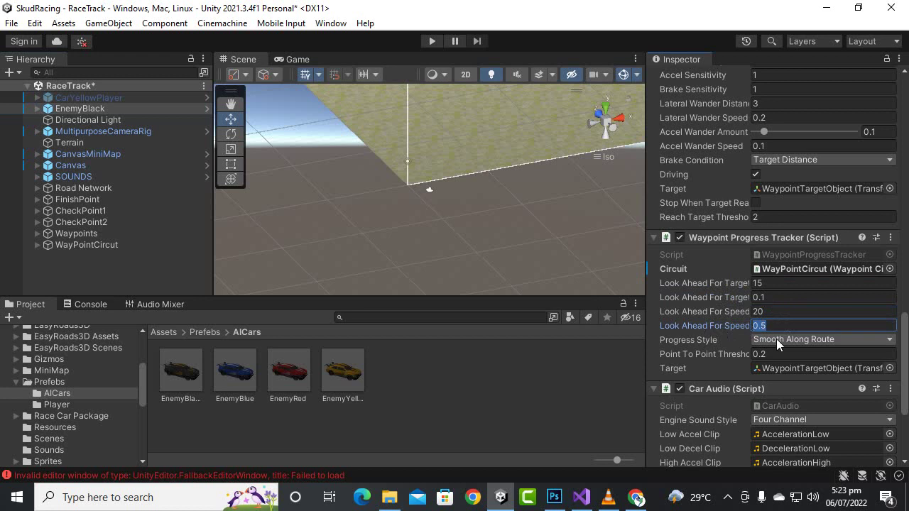
click(776, 338)
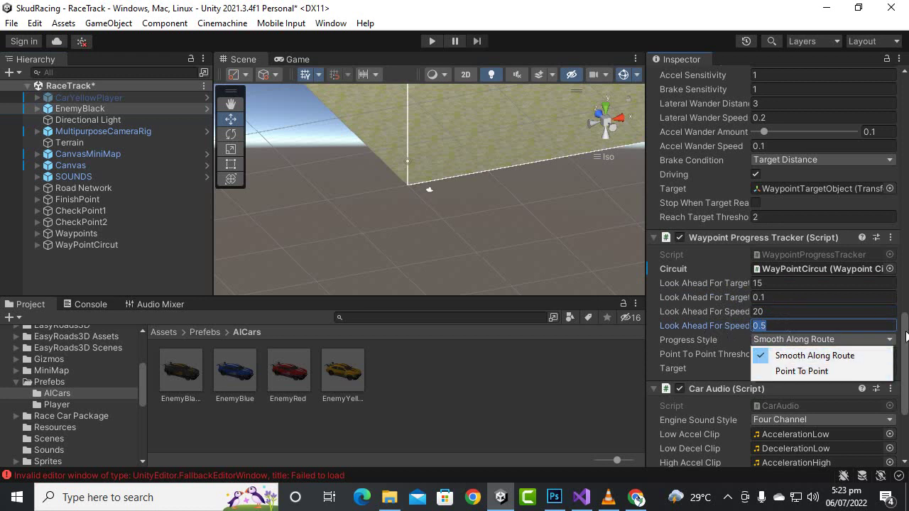
click(799, 340)
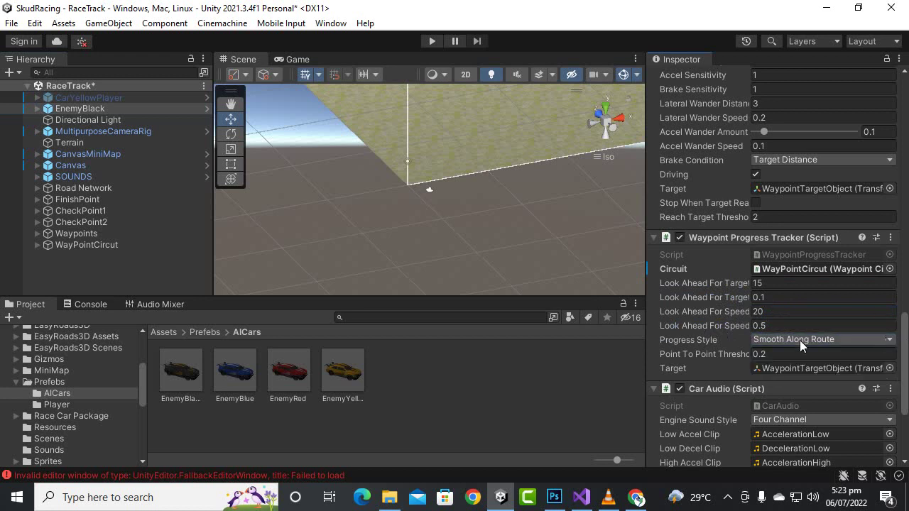
click(763, 282)
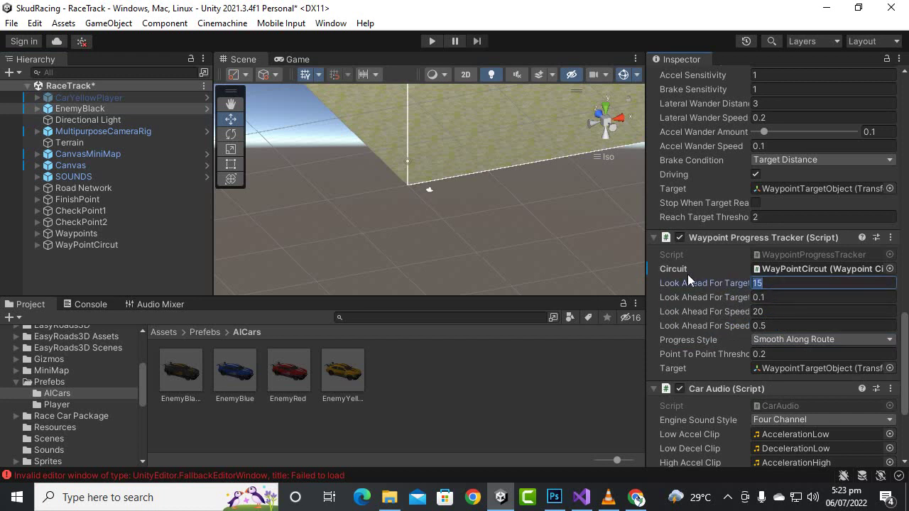
text(20)
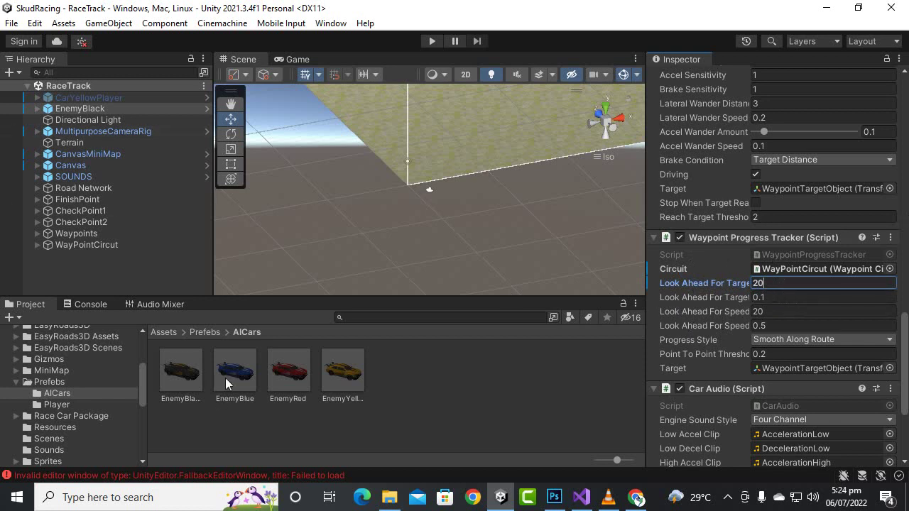
- Add the EnemyBlue, EnemyRed and EnemyYellow prefabs to the RaceTrack scene hierarchy below WayPointCircut
drag(225, 377, 121, 280)
drag(277, 373, 137, 288)
drag(323, 383, 151, 281)
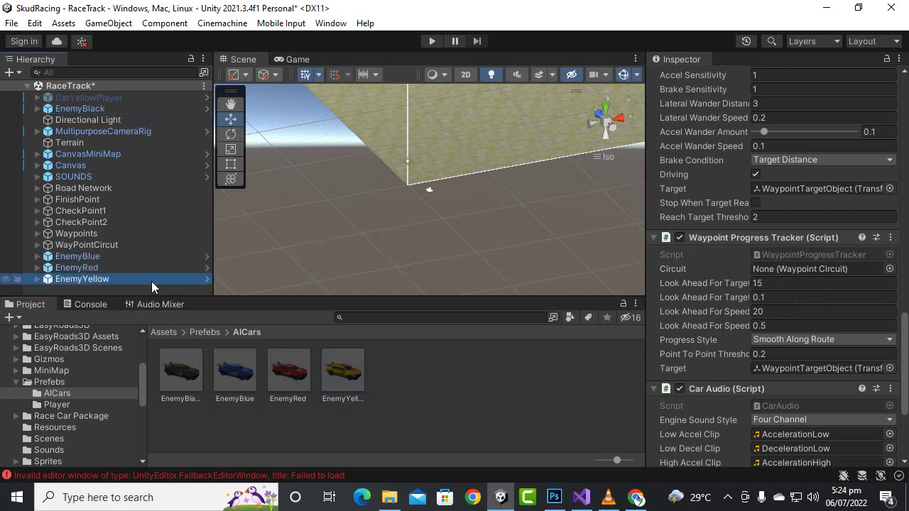
- Set the first Look Ahead For Target value to 20 for EnemyBlack, EnemyBlue, EnemyRed and EnemyYellow together
shift+click(130, 256)
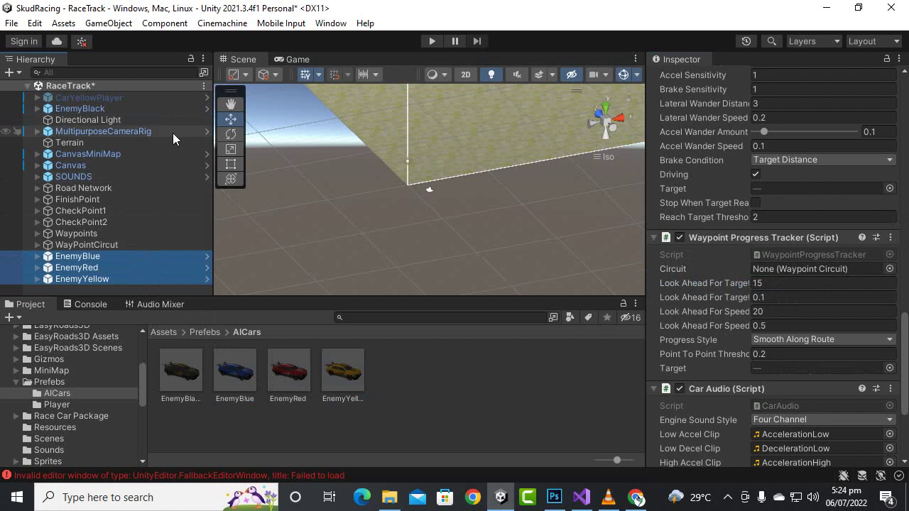
ctrl+click(137, 109)
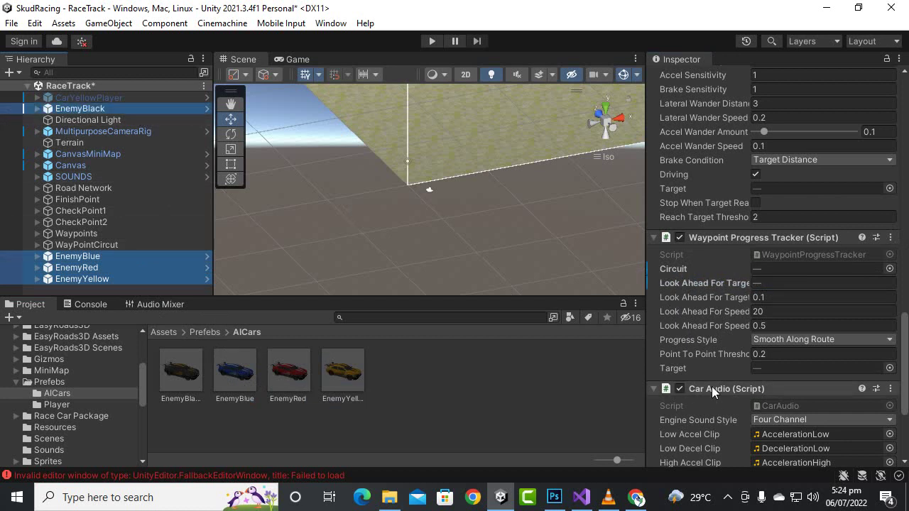
scroll(744, 346, down, 5)
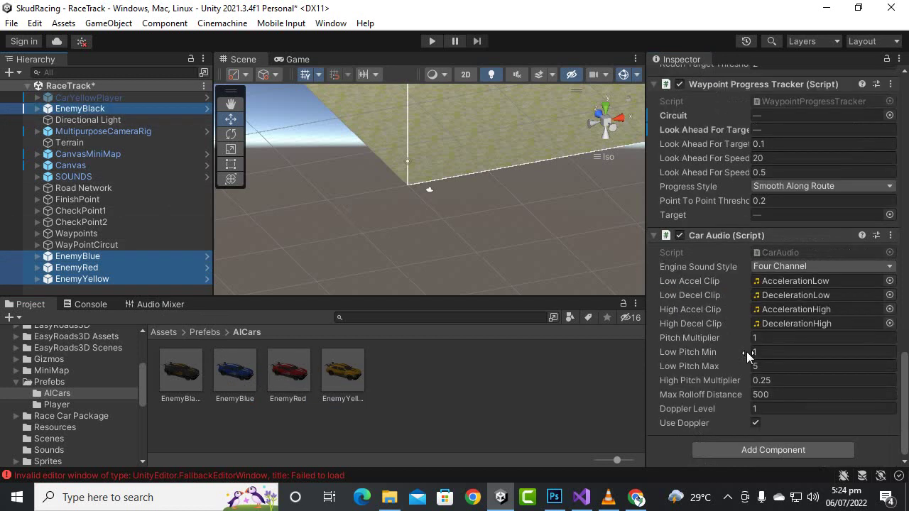
scroll(758, 325, up, 3)
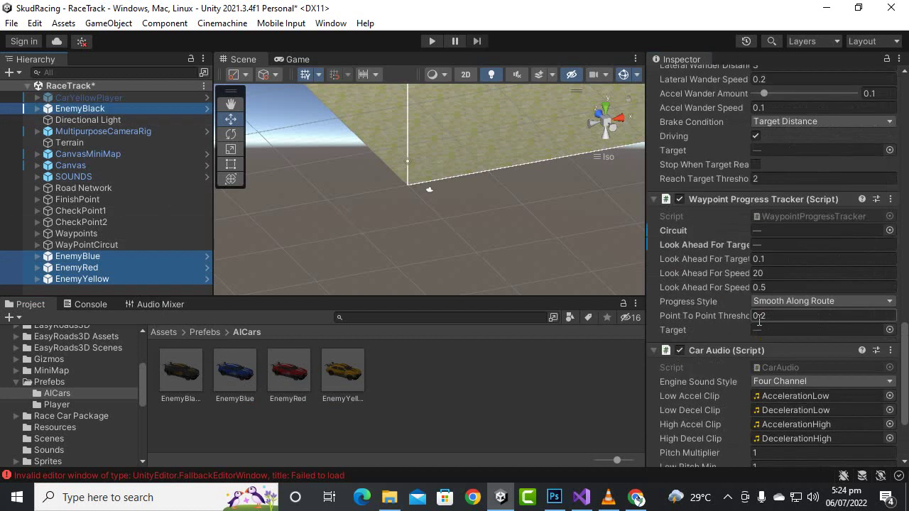
click(771, 245)
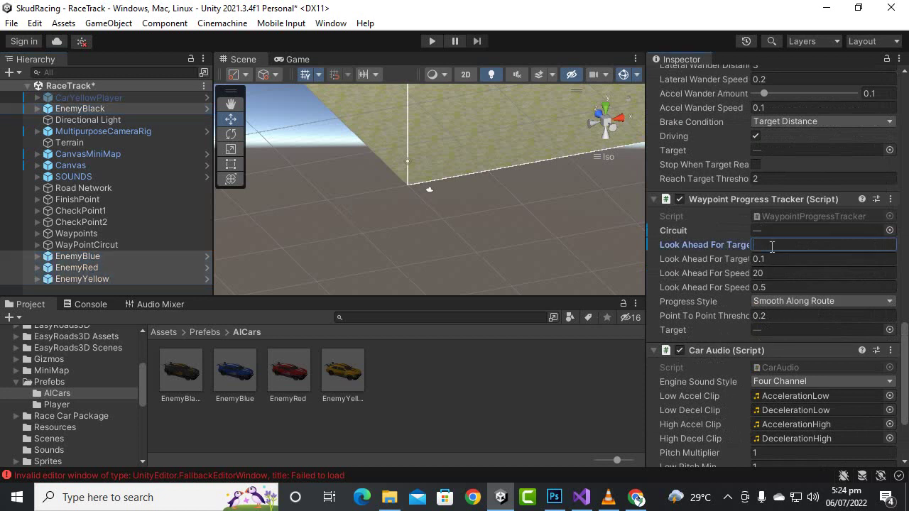
text(20)
key(Return)
- In the four enemy cars' Car AI Control, set Cautious Max Angle to 60 and Brake Condition to Target Direction Difference
scroll(785, 241, up, 3)
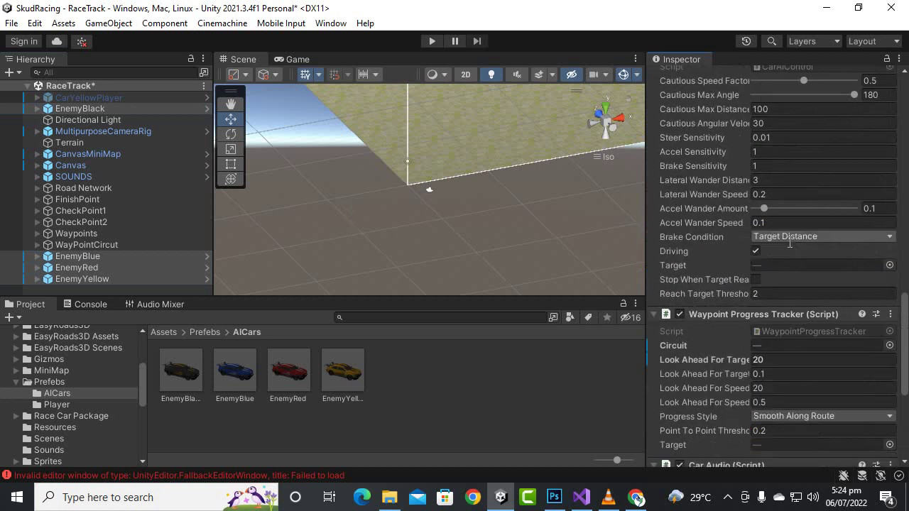
scroll(787, 231, up, 3)
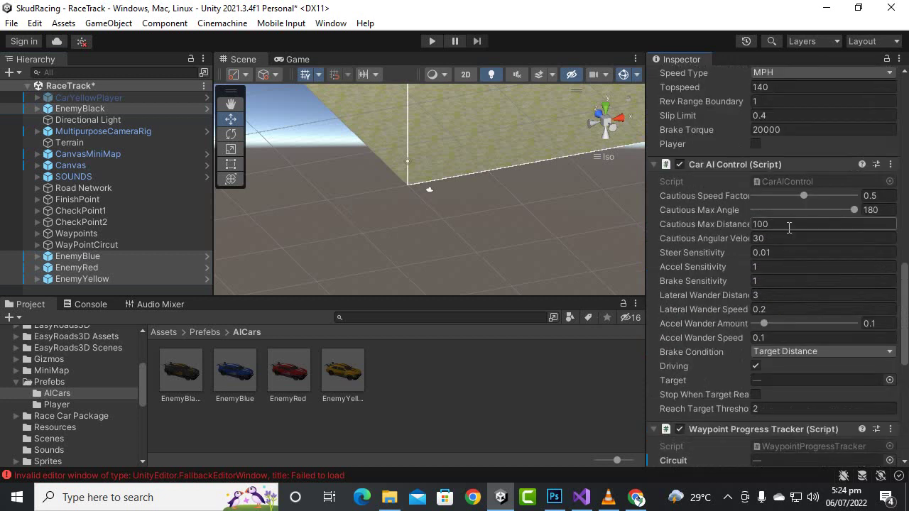
click(731, 211)
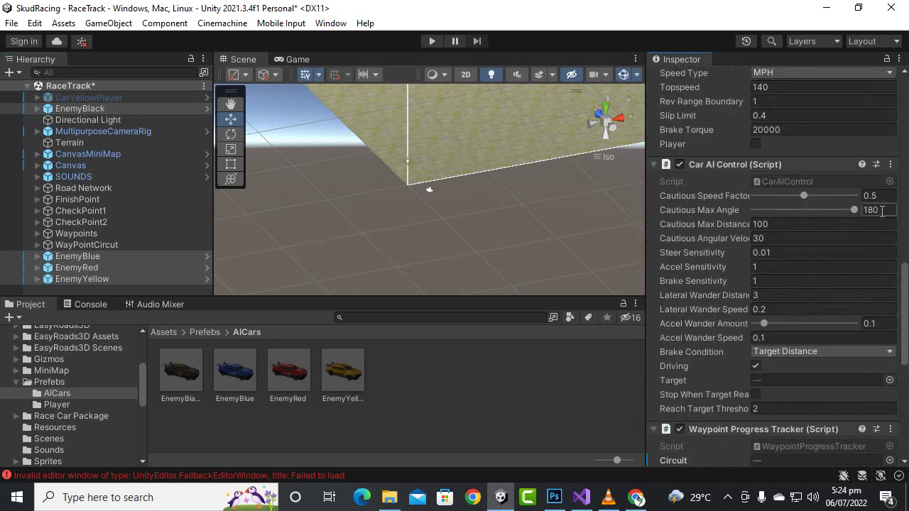
text(60)
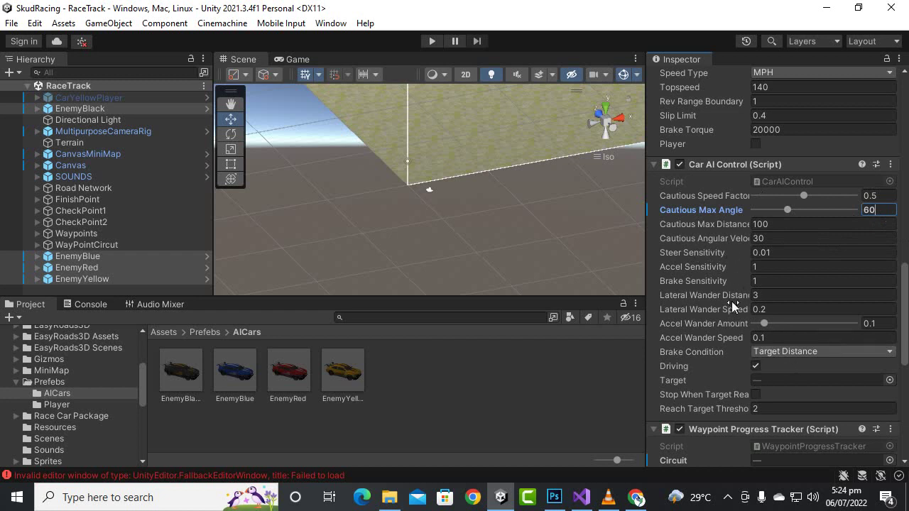
click(784, 351)
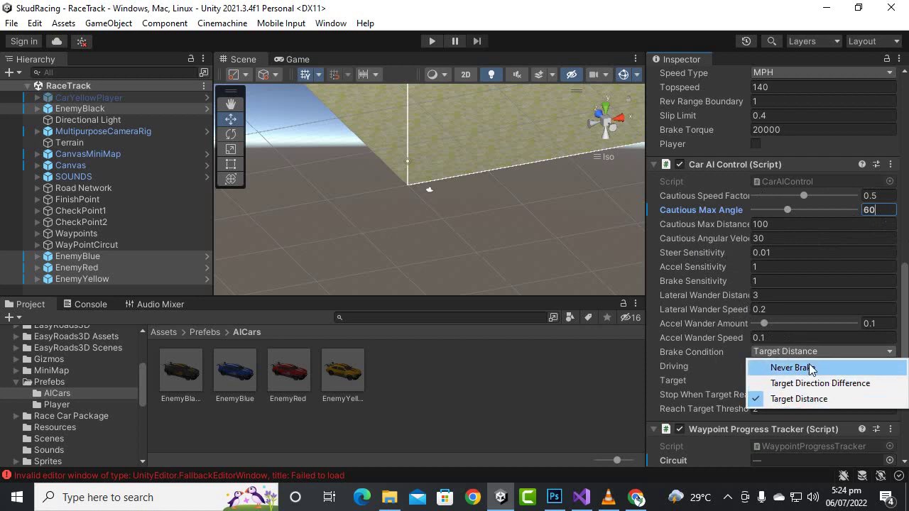
click(779, 384)
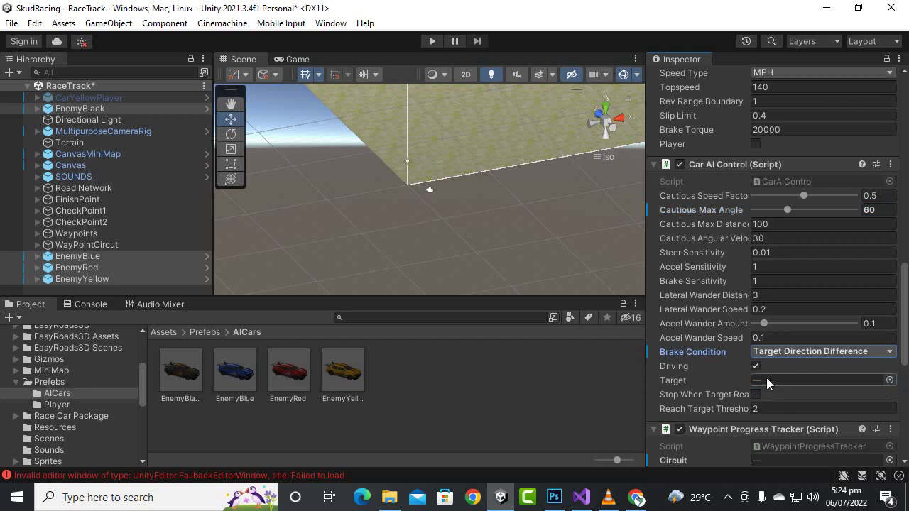
- Save the scene, and set EnemyYellow's Topspeed to 150 and Downforce to 120 in its Car Controller
key(ctrl+s)
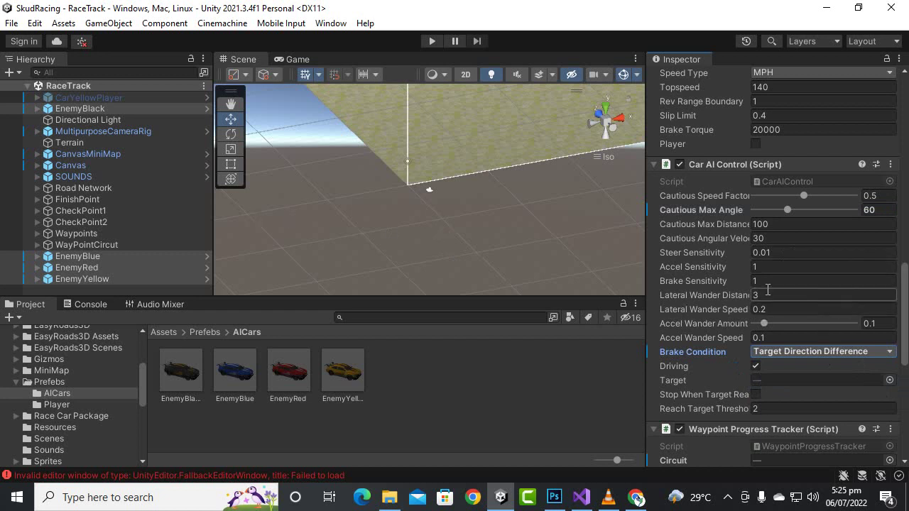
scroll(768, 289, up, 3)
scroll(767, 289, up, 2)
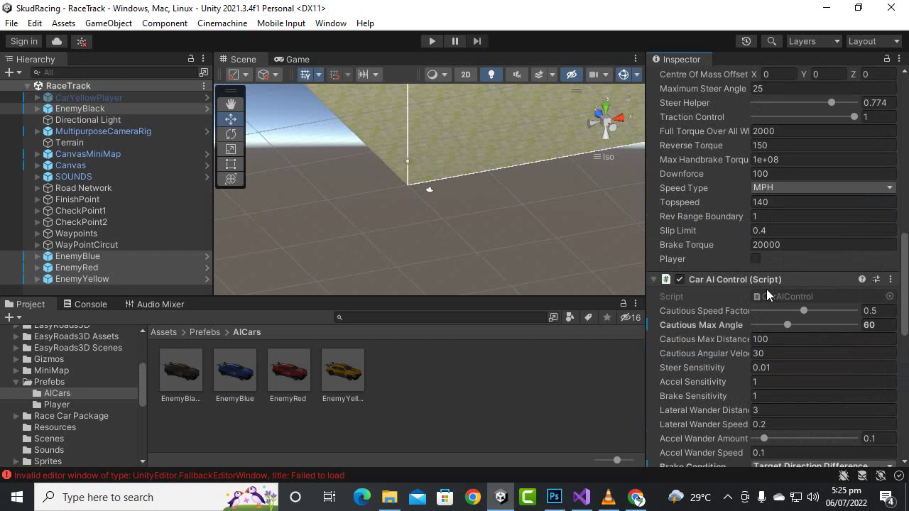
scroll(766, 289, up, 1)
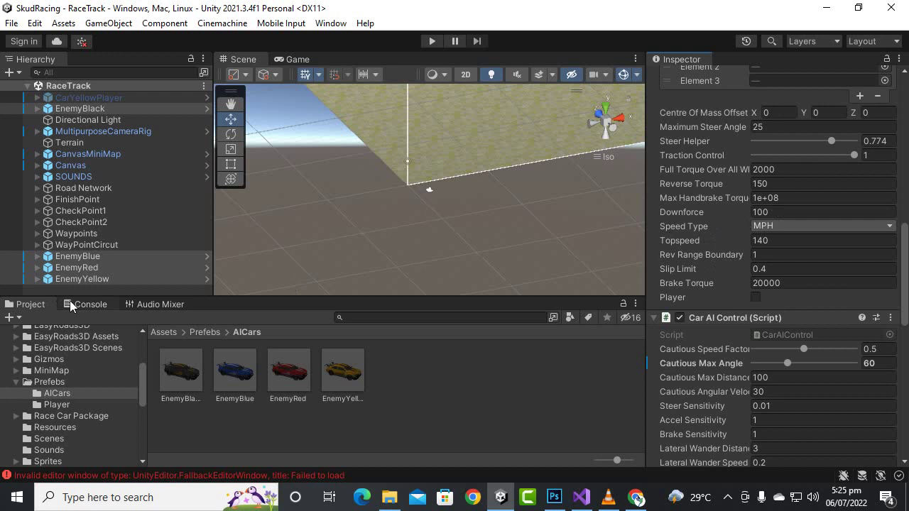
click(94, 278)
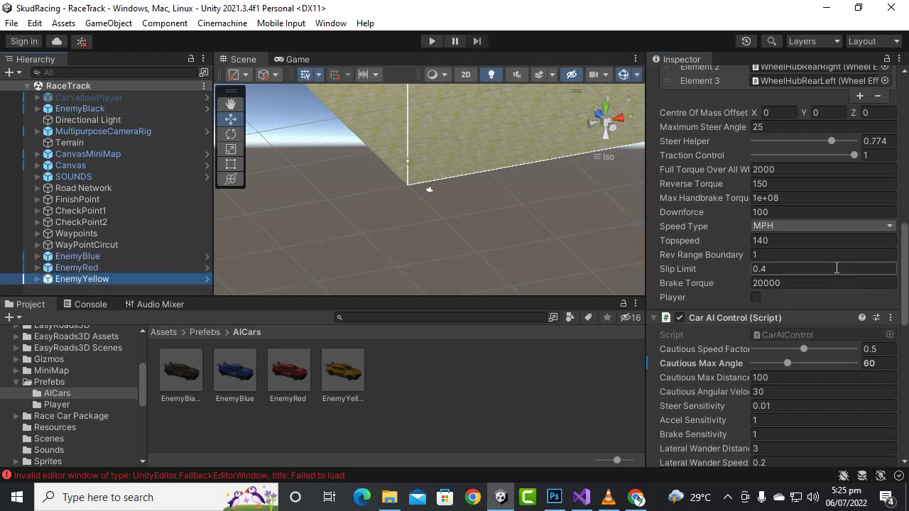
click(783, 213)
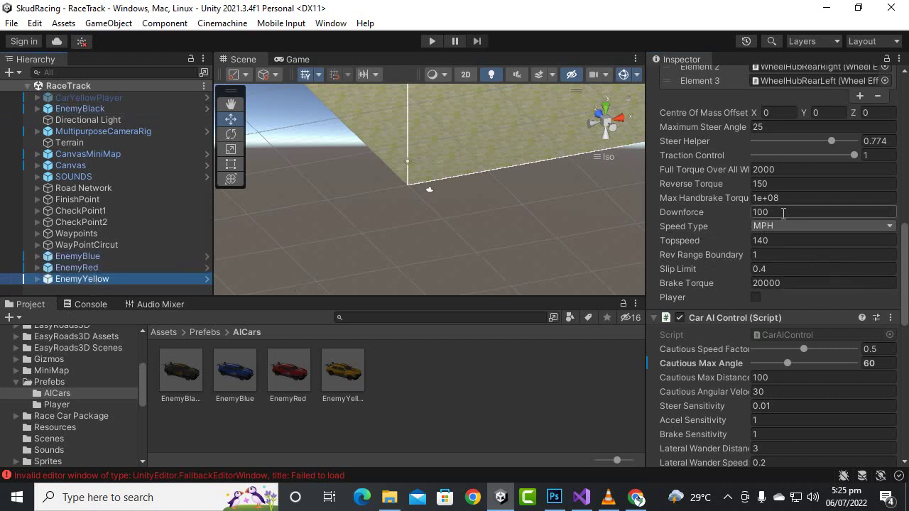
click(787, 241)
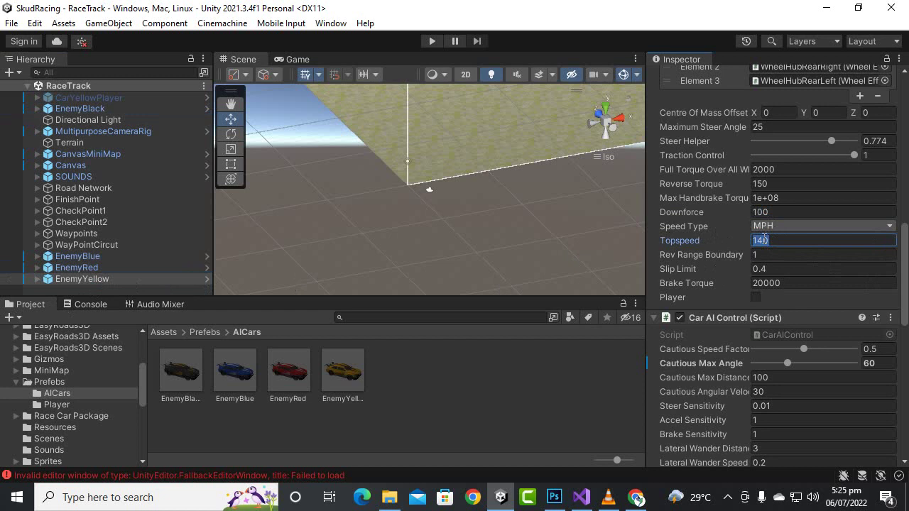
text(130)
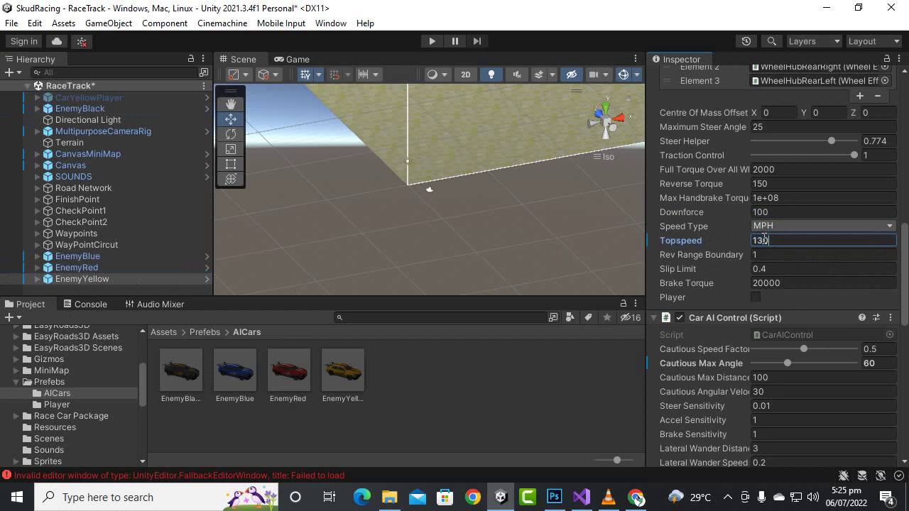
key(Return)
text(150)
click(783, 216)
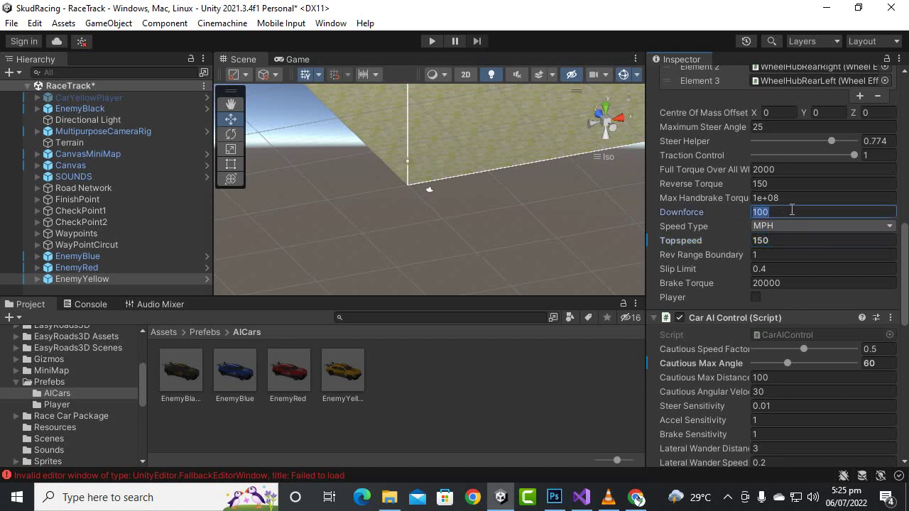
text(120)
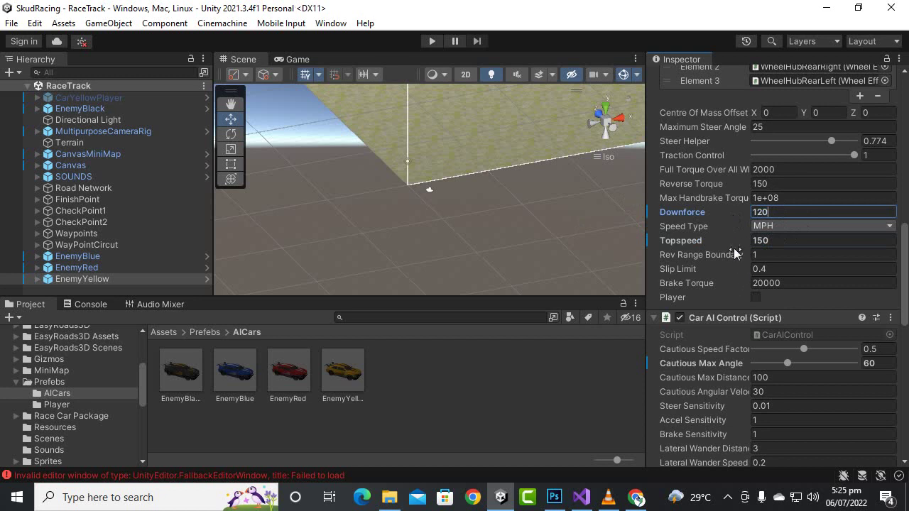
- Set EnemyRed's Downforce to 80 and Topspeed to 110 in its Car Controller, and save the scene
click(113, 268)
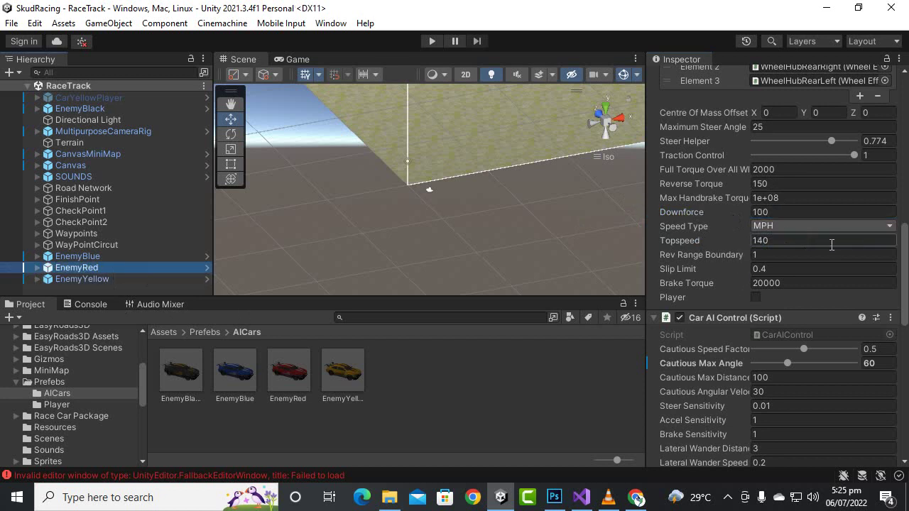
click(788, 211)
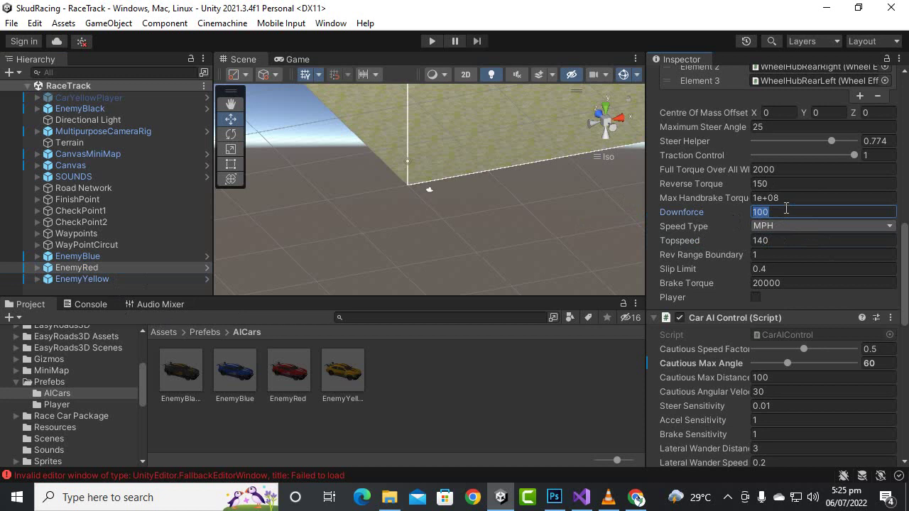
text(80)
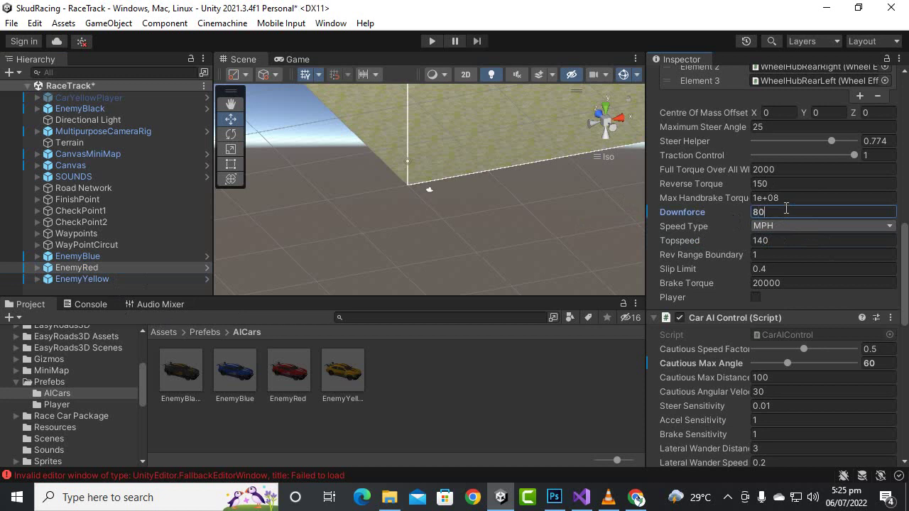
click(768, 245)
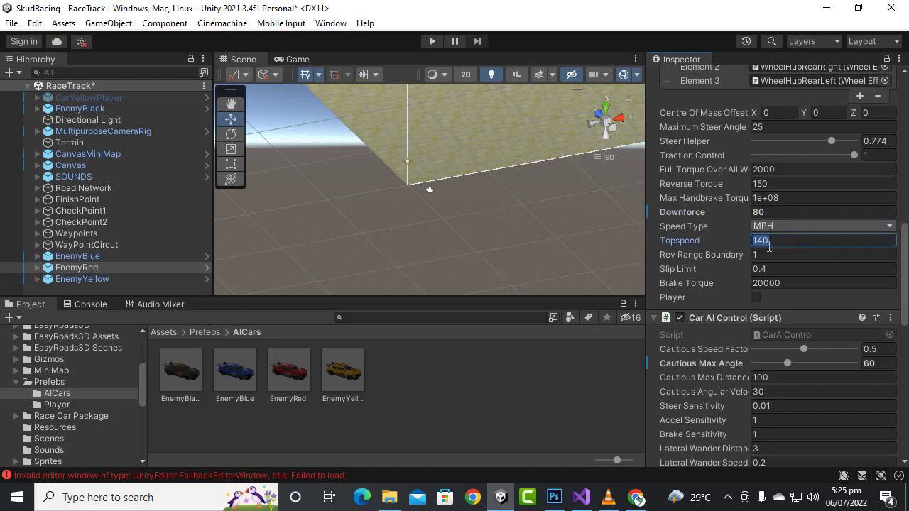
text(110)
key(ctrl+s)
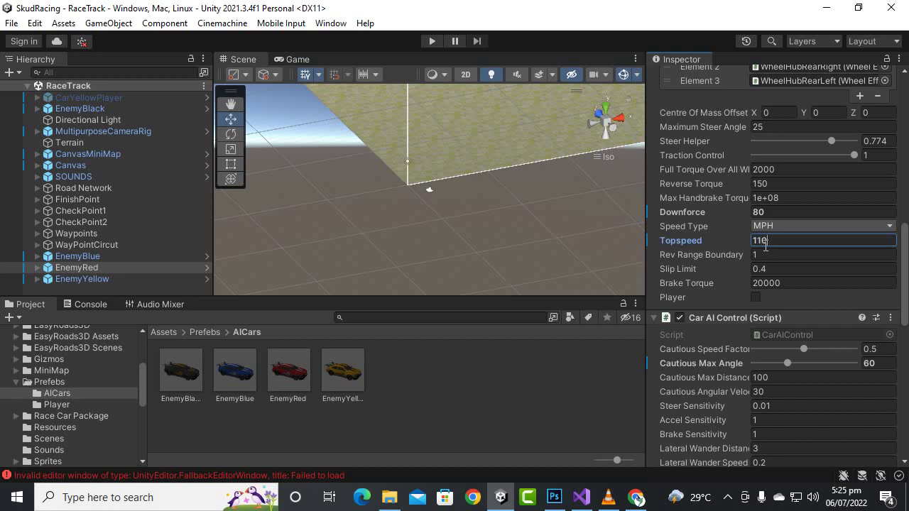
- Set EnemyBlue's Downforce to 70 and Topspeed to 90 in its Car Controller, and save the scene
click(114, 257)
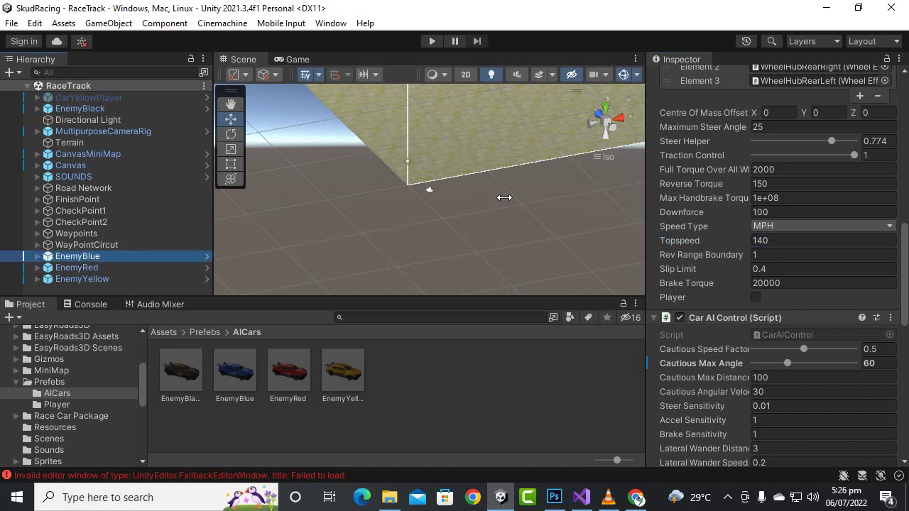
click(802, 212)
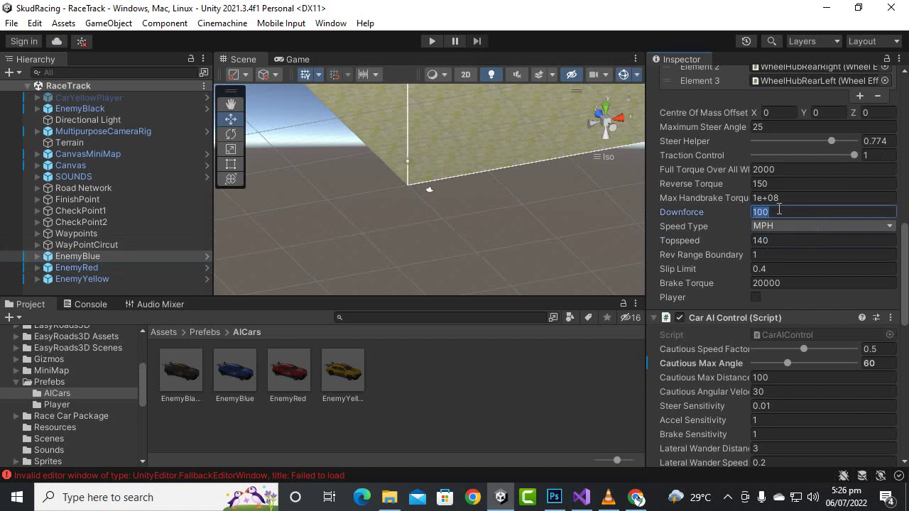
text(70)
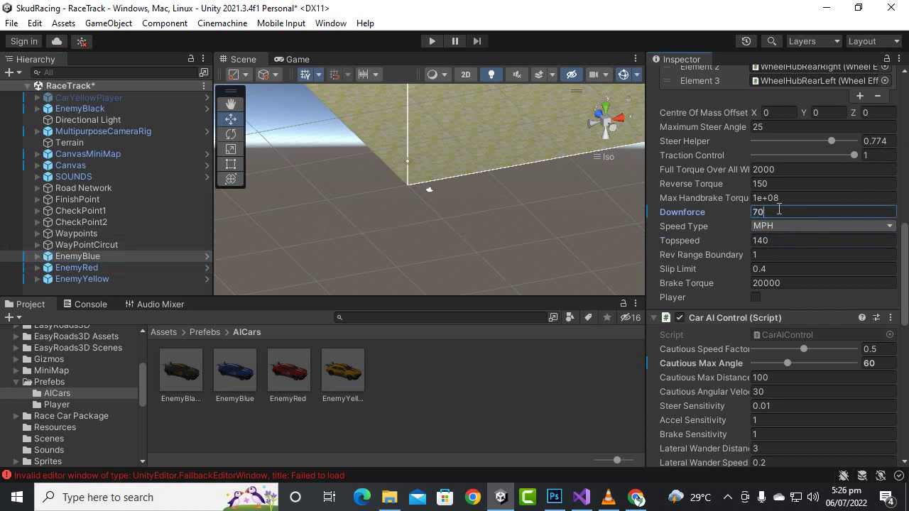
click(784, 240)
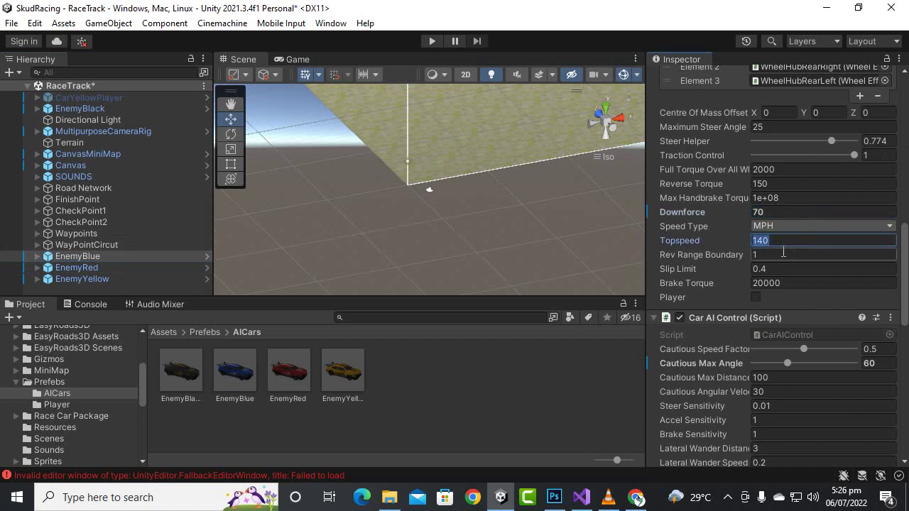
text(90)
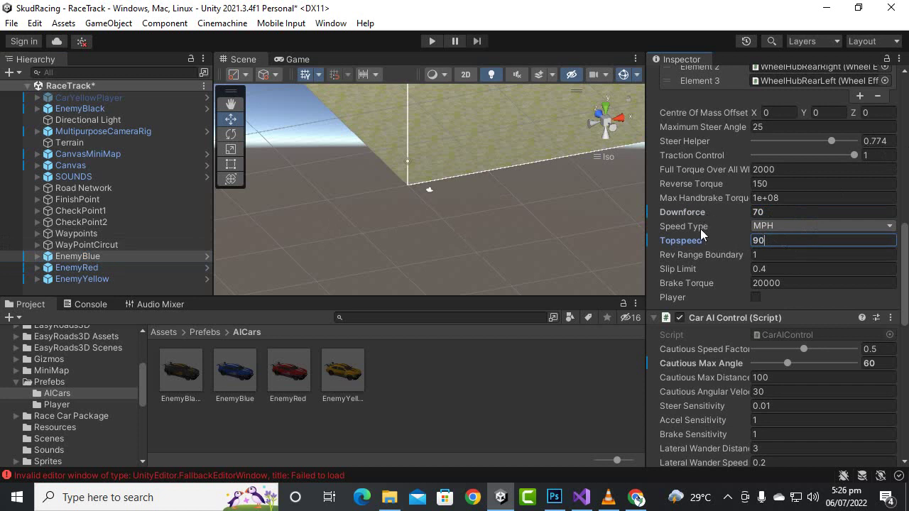
key(ctrl+s)
- Apply all scene overrides of EnemyYellow and EnemyRed to their prefabs
click(107, 279)
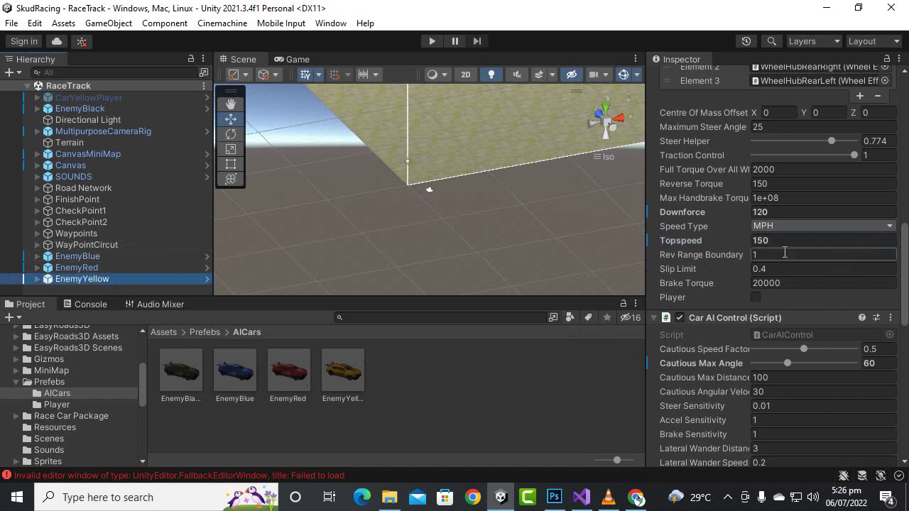
scroll(784, 253, up, 5)
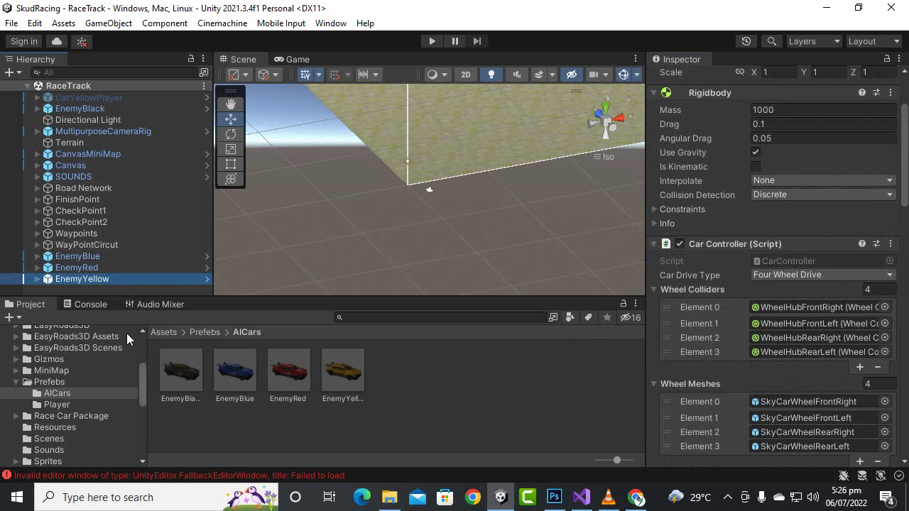
scroll(830, 237, up, 3)
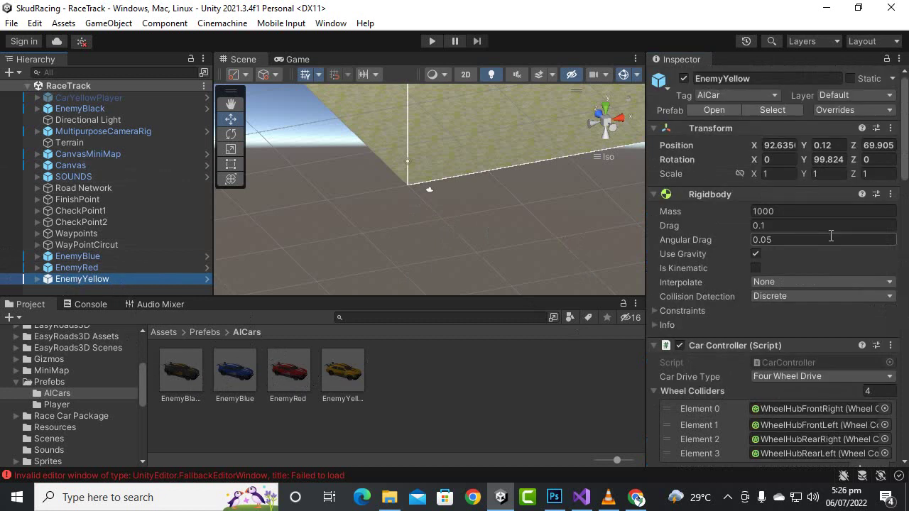
click(856, 106)
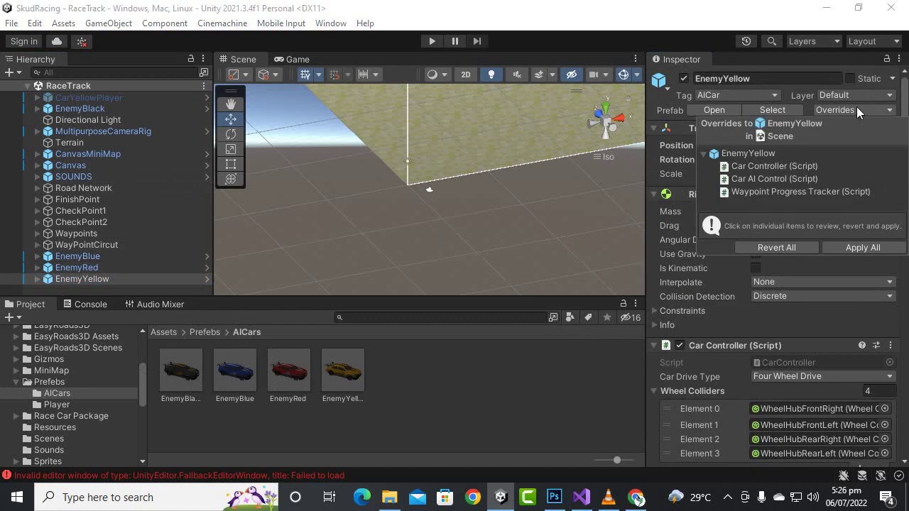
click(861, 247)
click(67, 269)
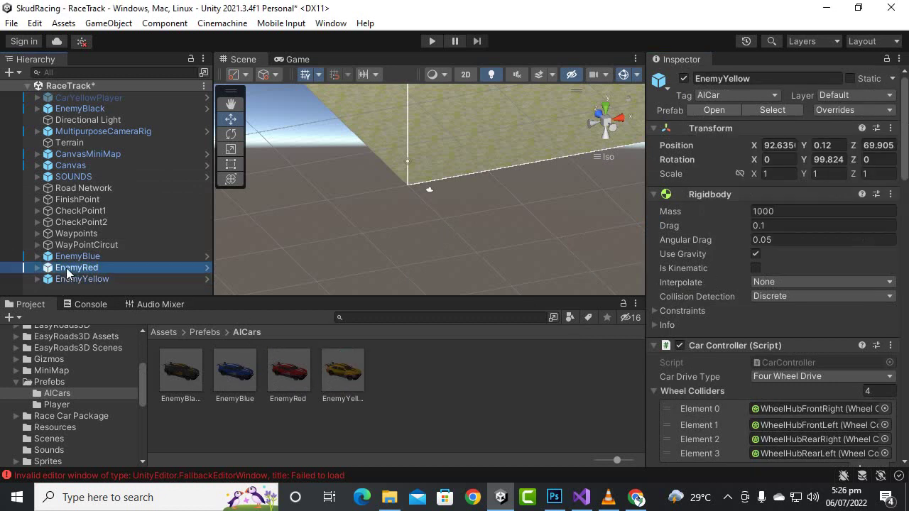
click(866, 109)
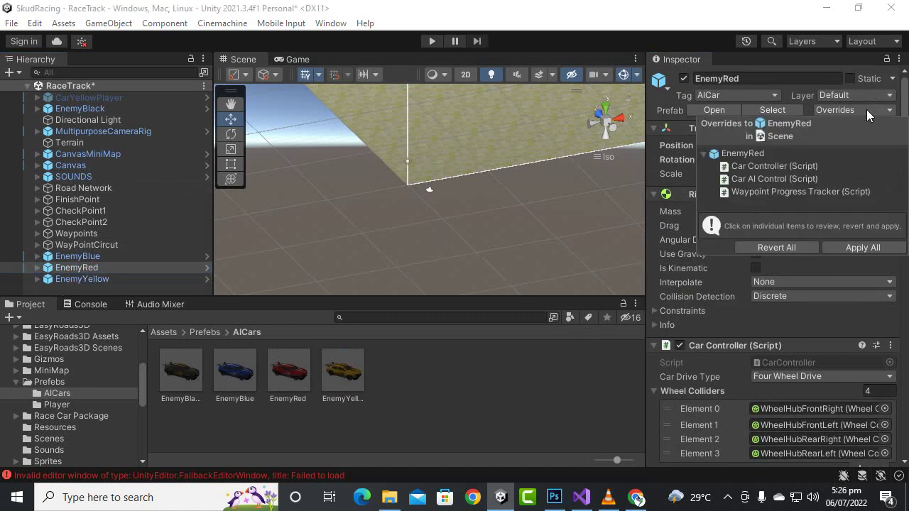
click(867, 247)
- Apply all scene overrides of EnemyBlue and EnemyBlack to their prefabs
click(144, 256)
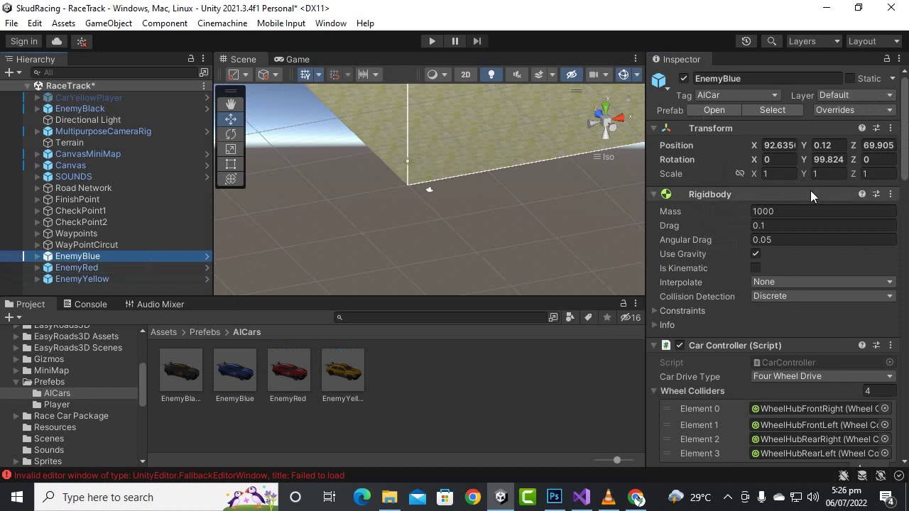
click(888, 109)
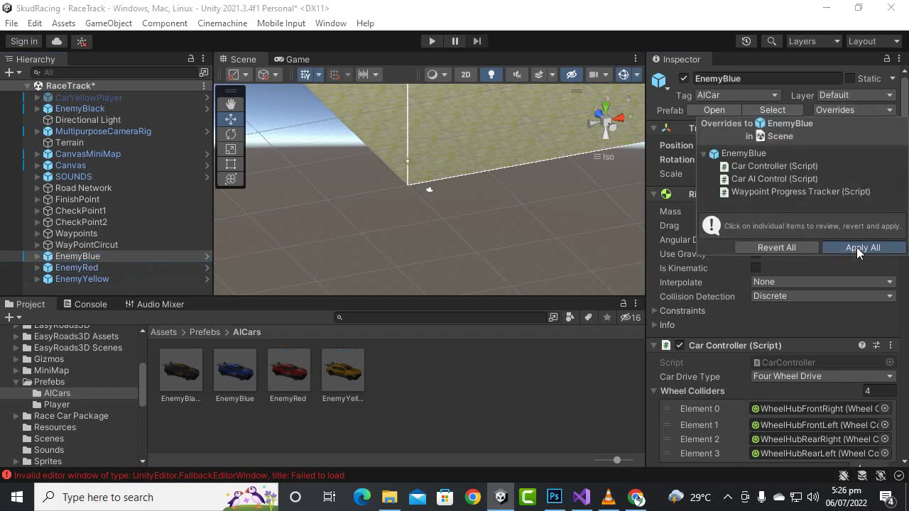
click(856, 247)
click(75, 112)
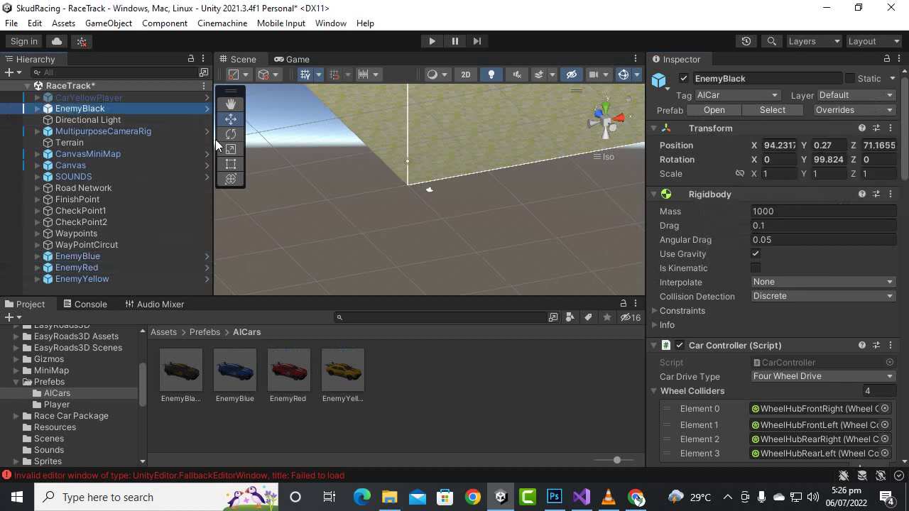
click(888, 110)
click(845, 228)
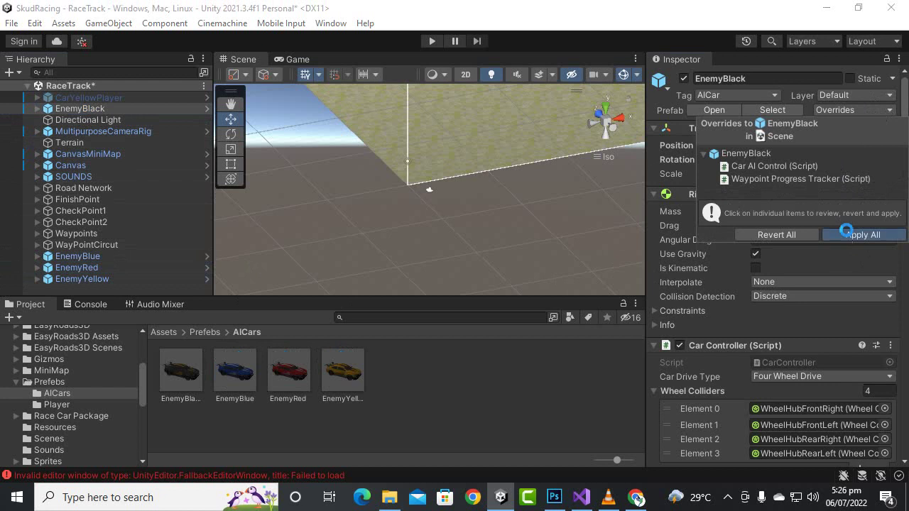
- Delete EnemyBlue, EnemyRed and EnemyYellow from the RaceTrack scene and go back to the top-level Assets folder
click(142, 269)
click(141, 278)
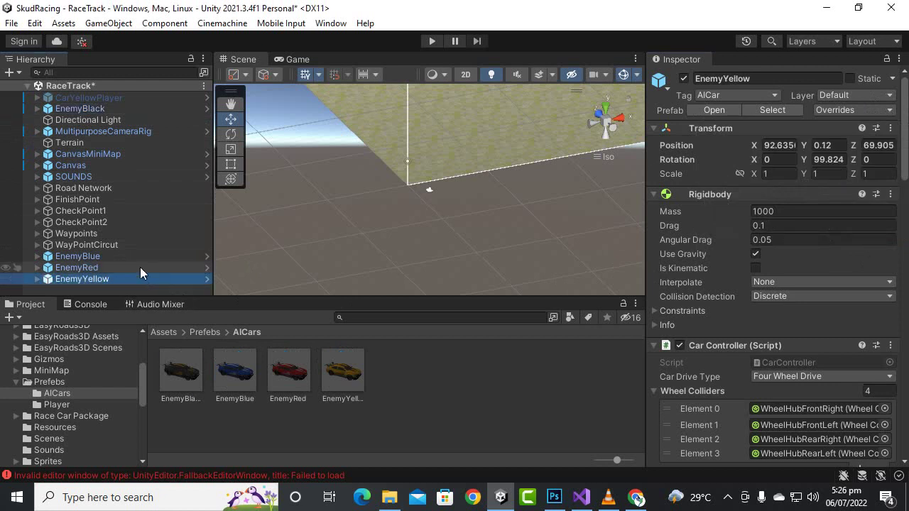
shift+click(139, 267)
shift+click(143, 255)
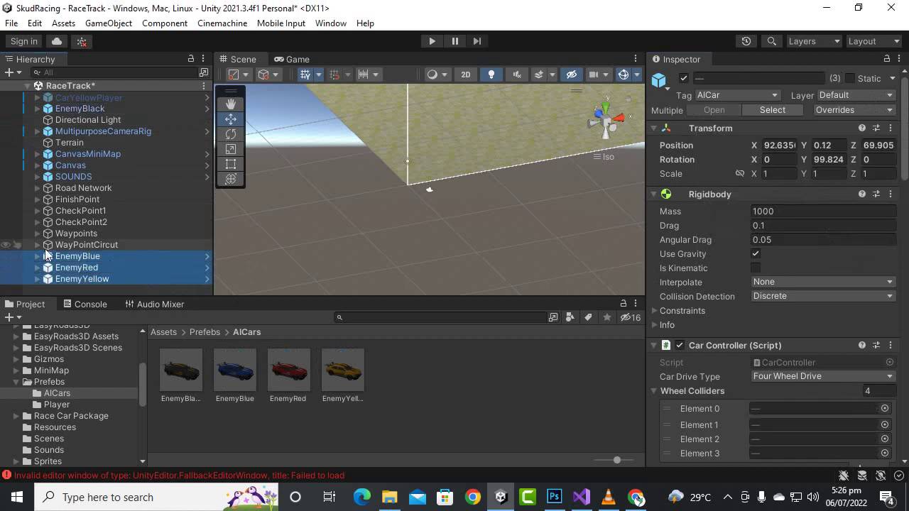
key(Delete)
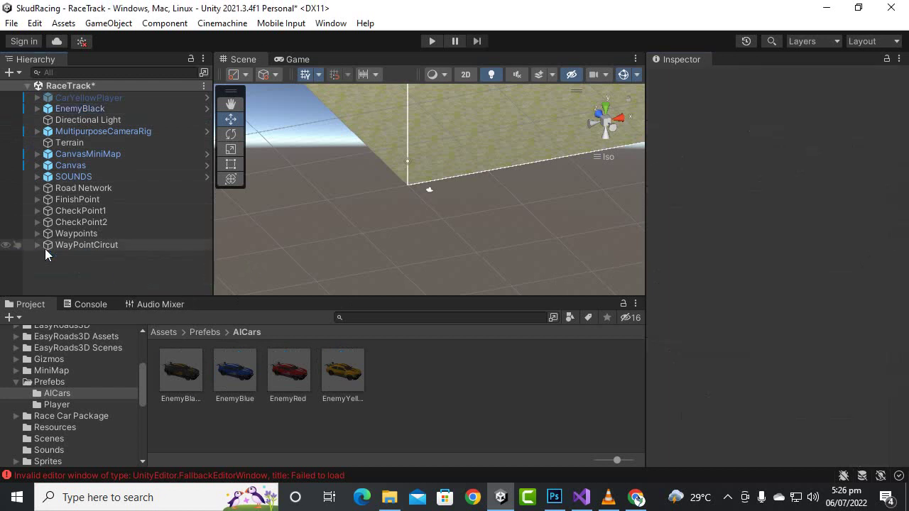
click(157, 332)
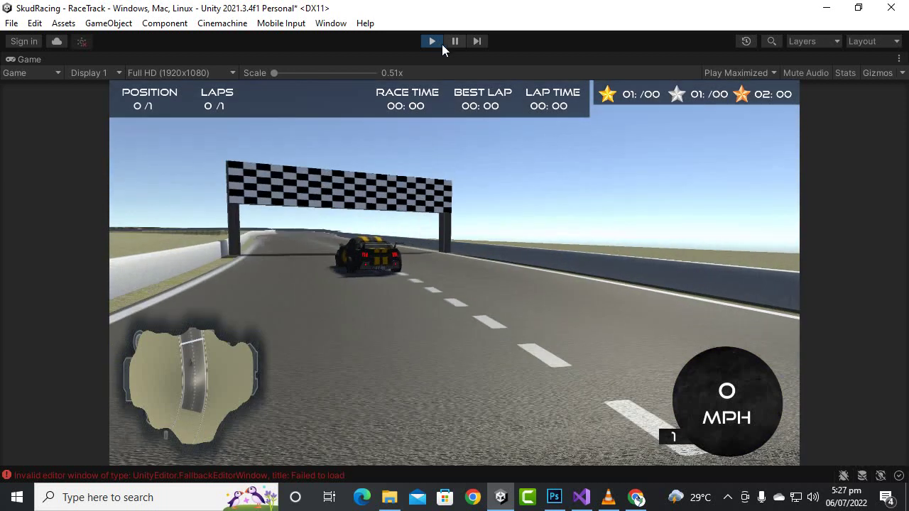
- Stop the running game and set EnemyBlack's Brake Condition to Target Distance in its Car AI Control
click(432, 42)
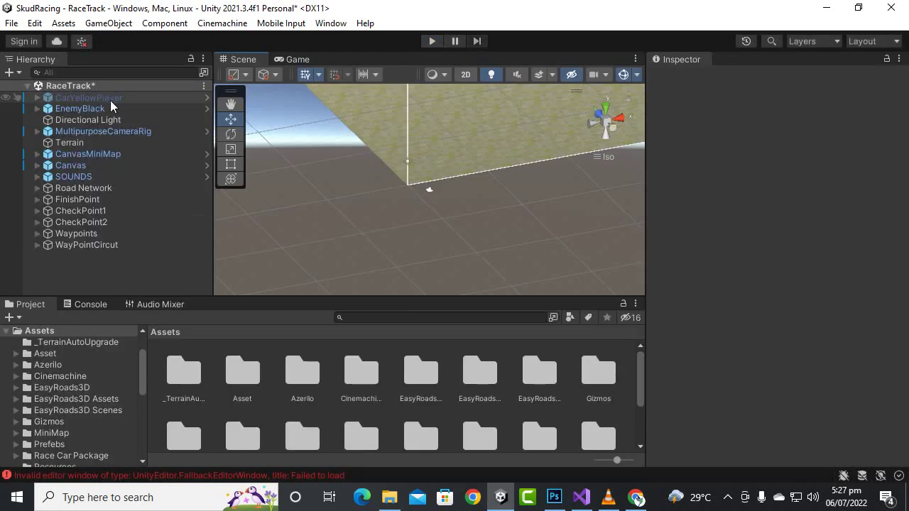
click(105, 107)
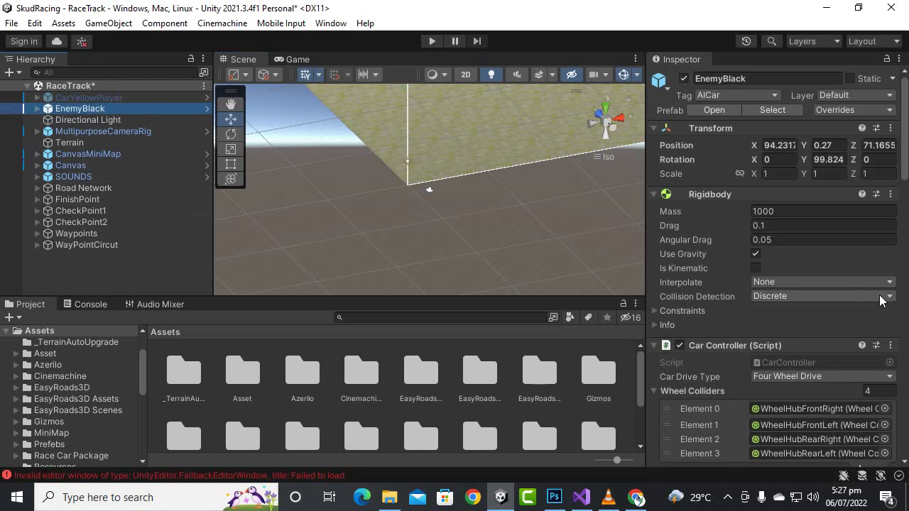
scroll(880, 301, down, 20)
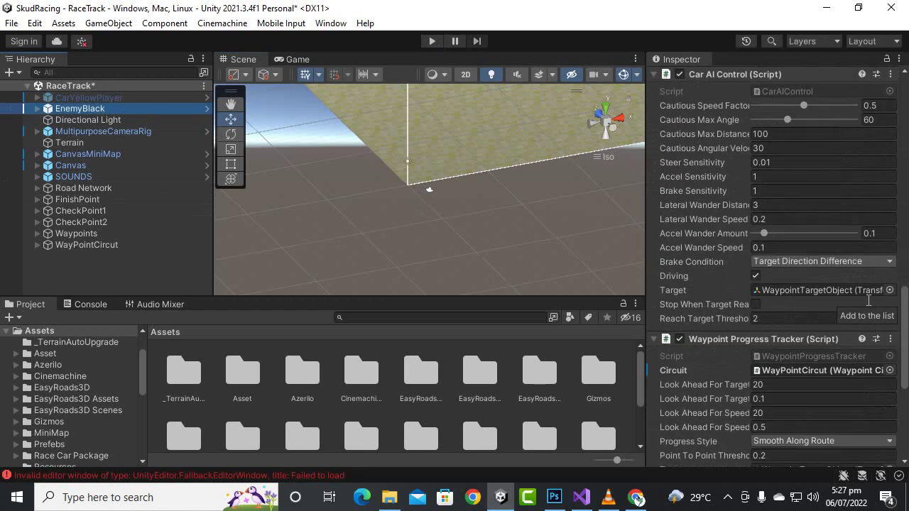
click(834, 262)
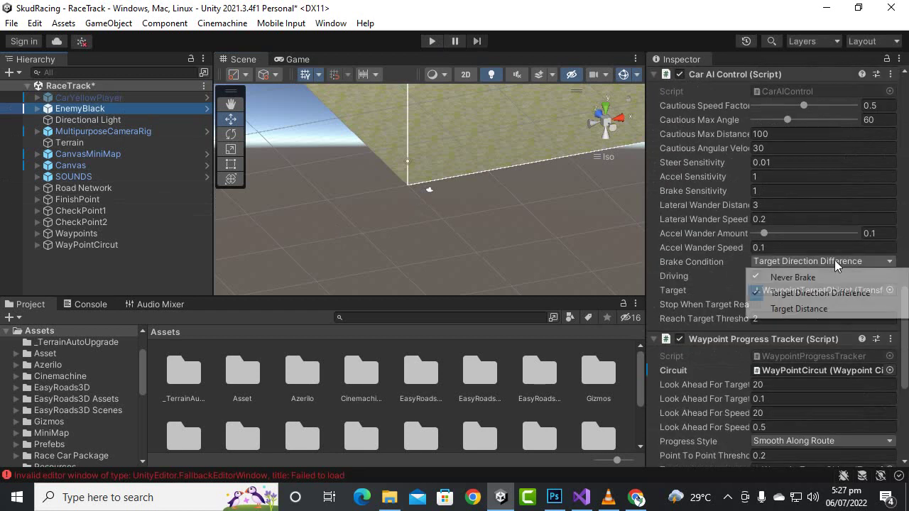
click(798, 308)
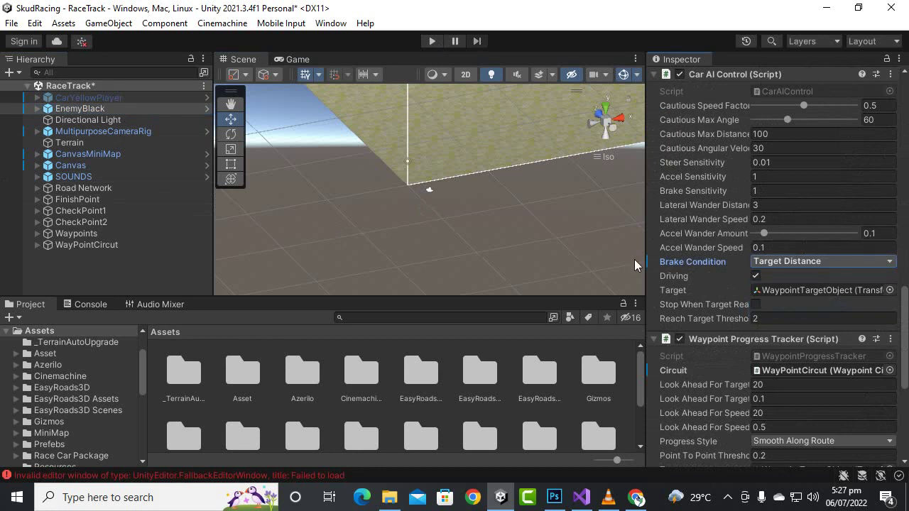
- Run the game to test how EnemyBlack drives along the race track, and stop it after the test
click(430, 42)
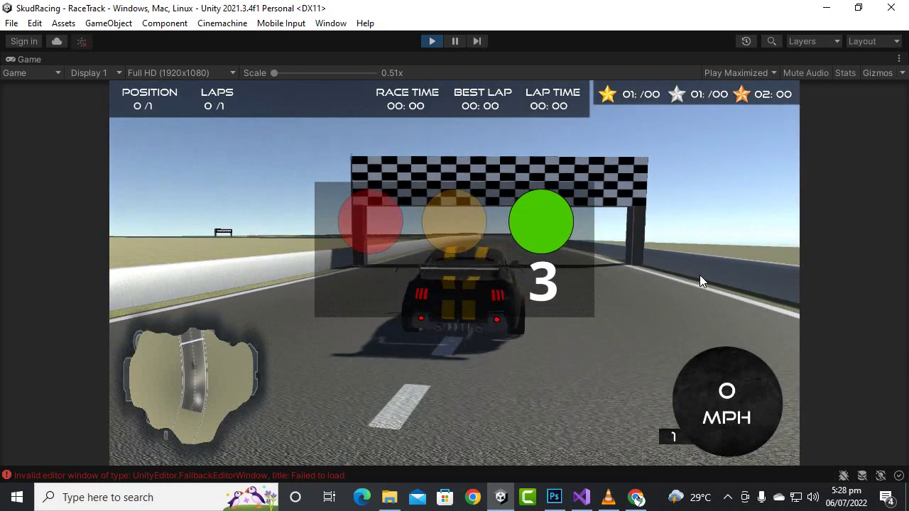
key(w)
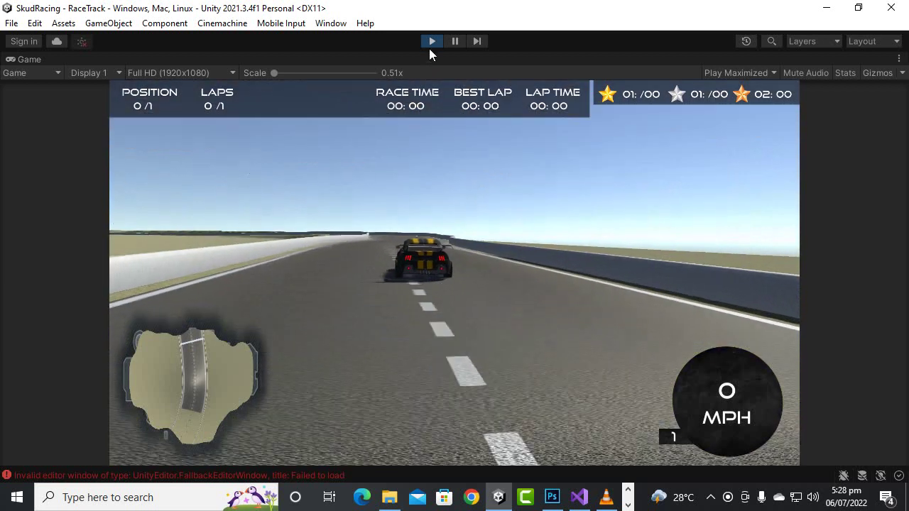
click(430, 45)
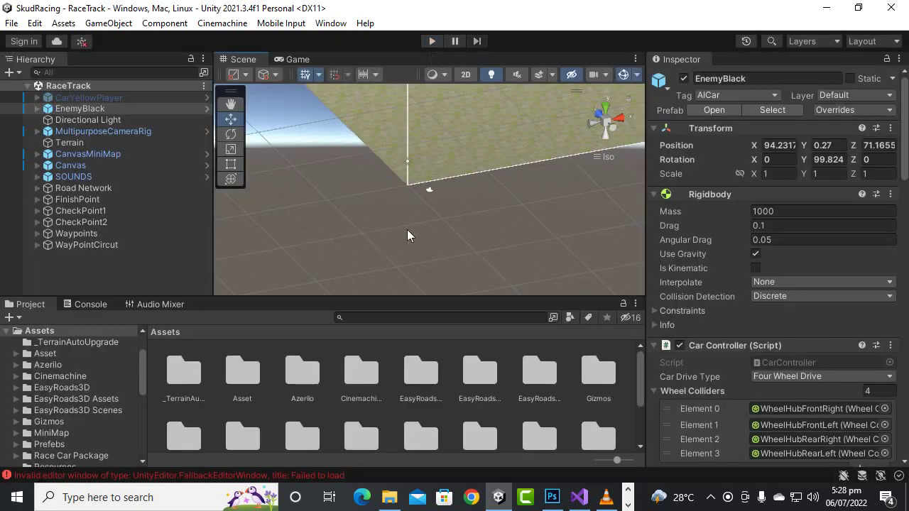
- Open the Brake Condition choices in the Car AI Control of EnemyBlack
middle_drag(414, 225, 375, 372)
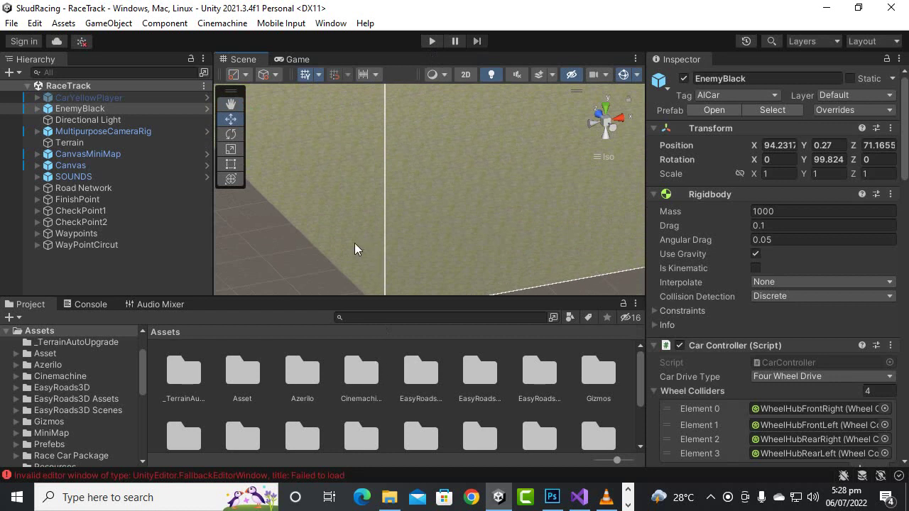
click(121, 110)
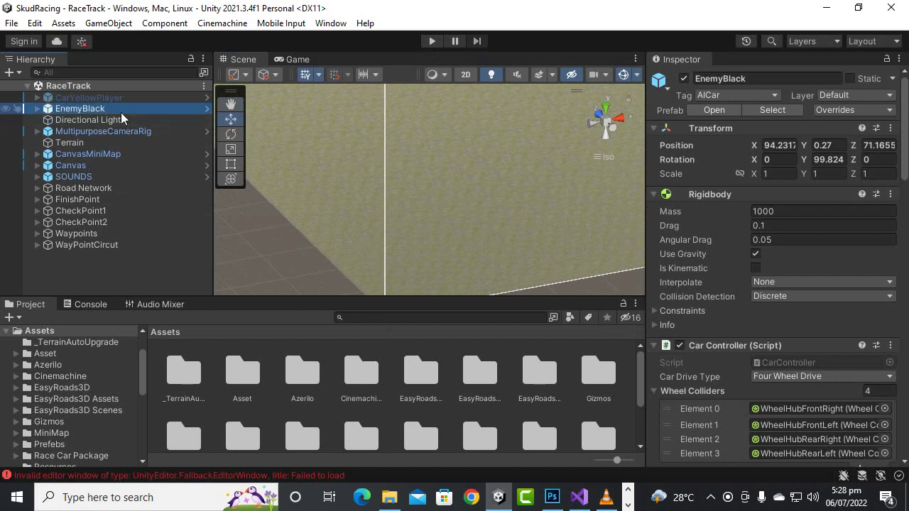
click(179, 333)
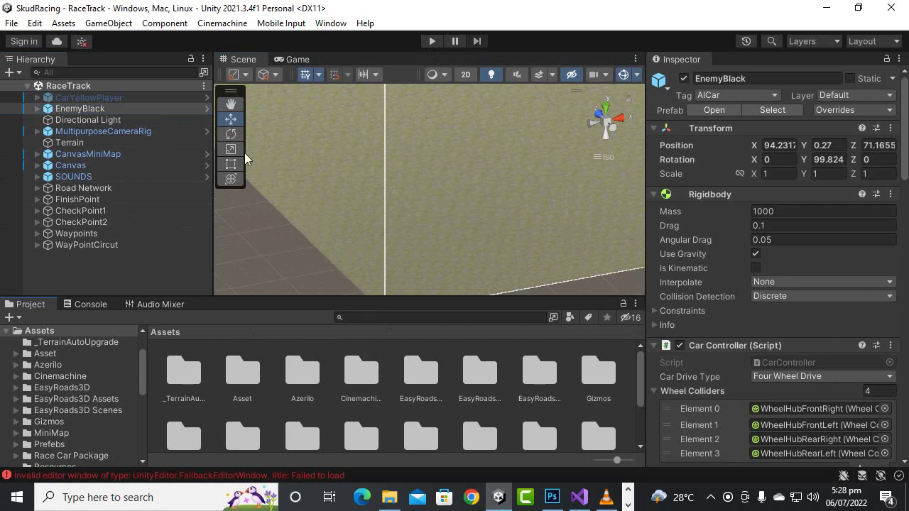
scroll(824, 376, down, 15)
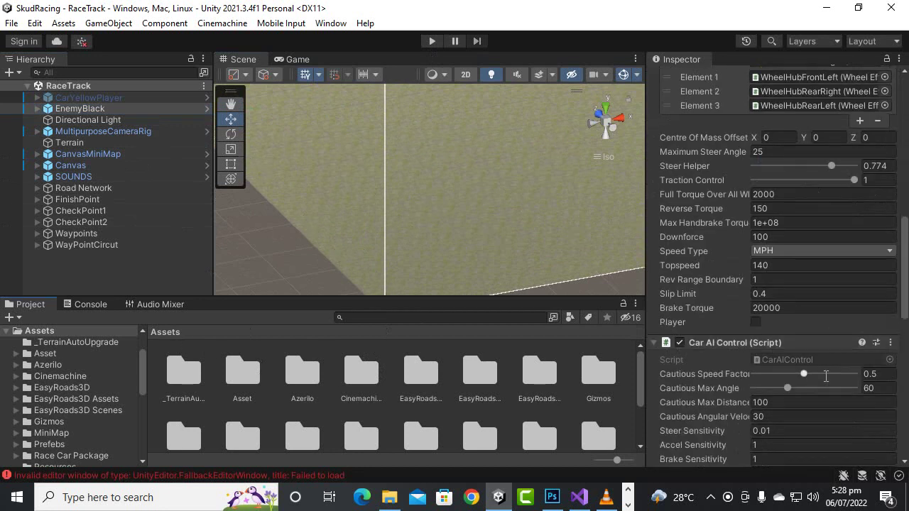
scroll(823, 368, down, 3)
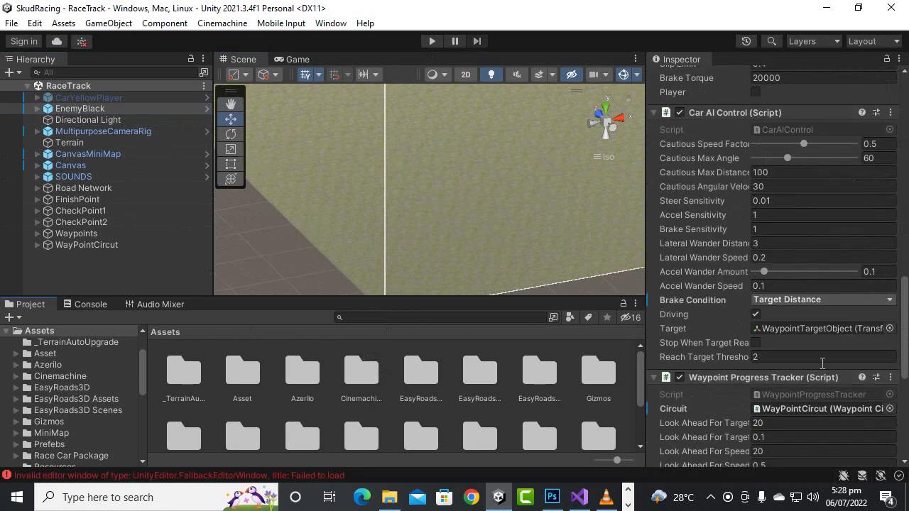
click(781, 300)
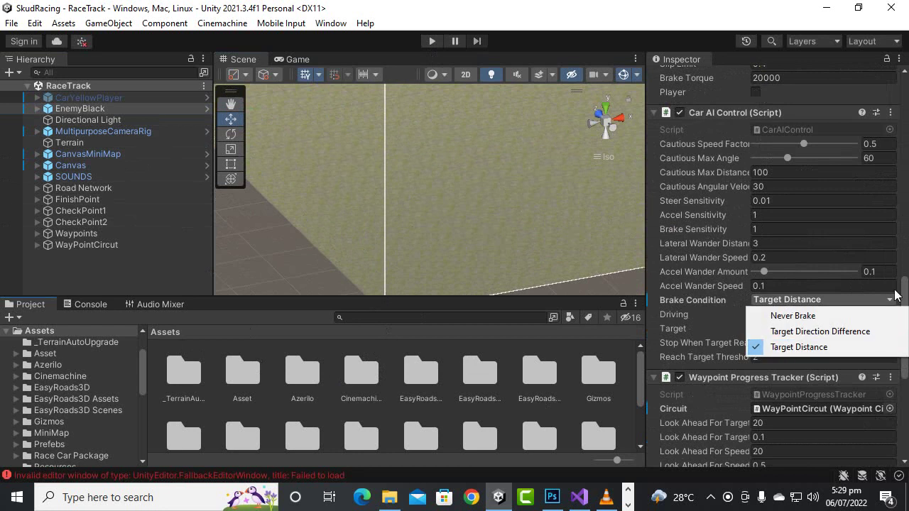